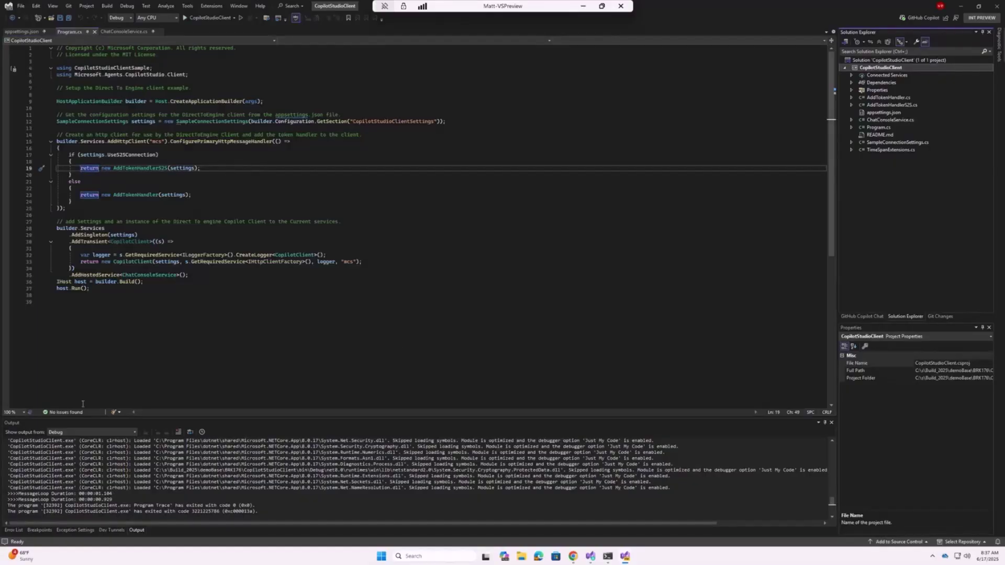
- Zoom the code editor to 150% and start debugging the CopilotStudioClient with F5
{"action": "left_click", "coordinate": [17, 411]}
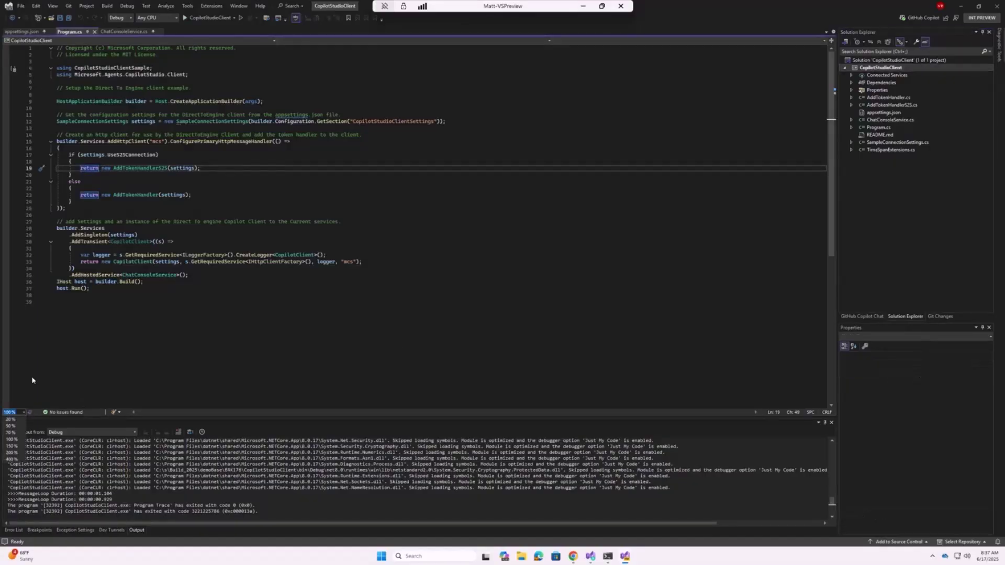
{"action": "left_click", "coordinate": [12, 446]}
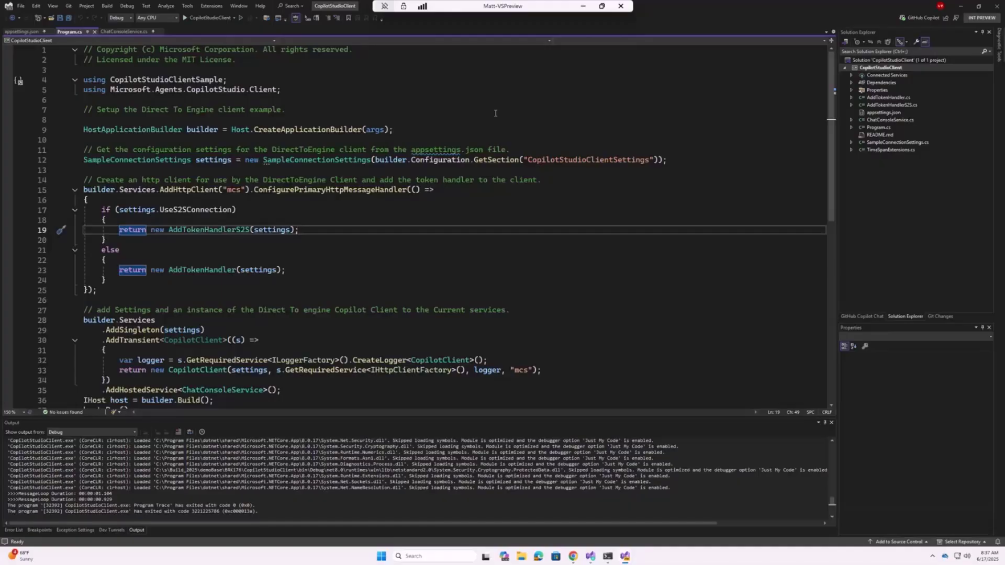
{"action": "key", "text": "F5"}
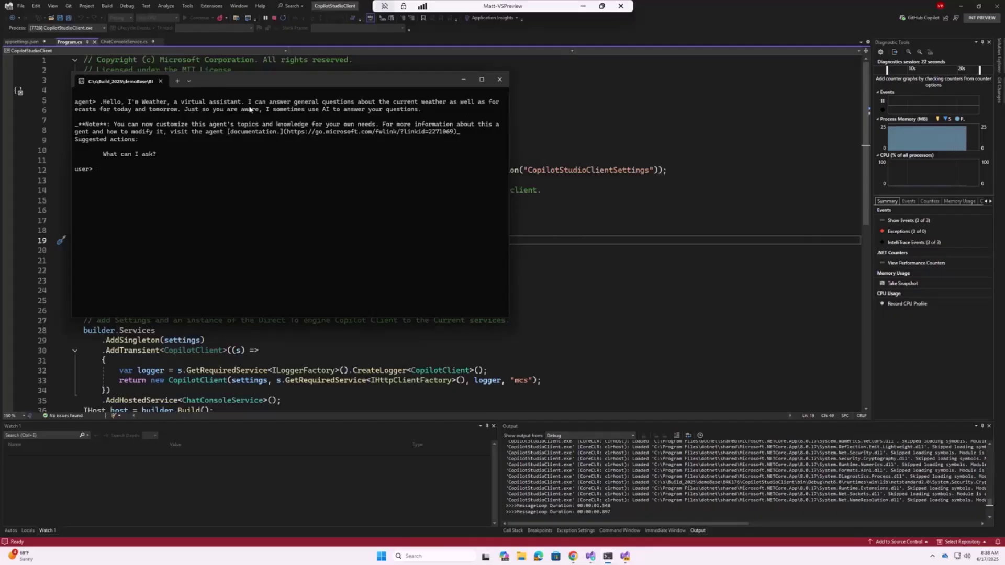
{"action": "mouse_move", "coordinate": [572, 556]}
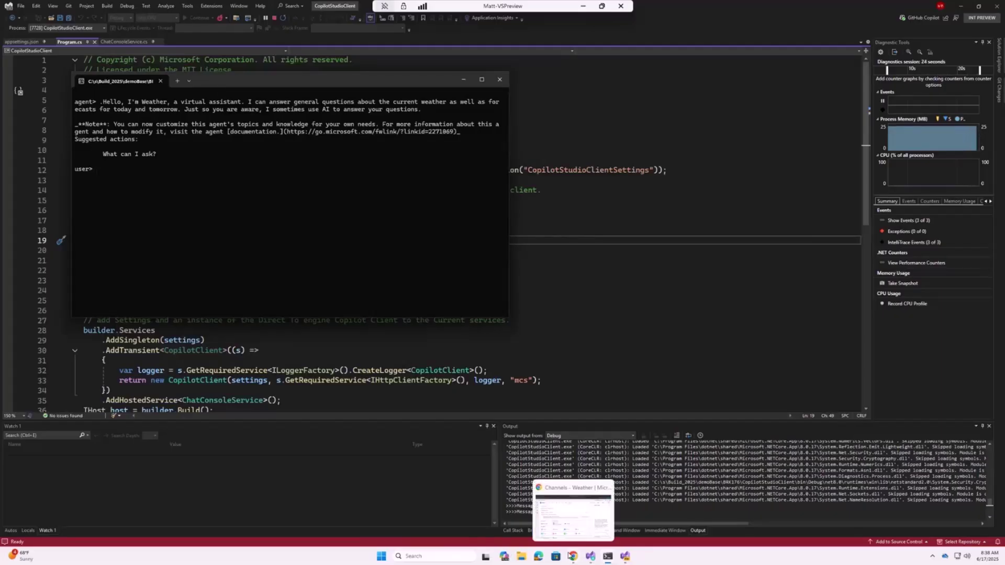
- Copy the Weather agent's greeting from the Copilot Studio test chat
{"action": "left_click", "coordinate": [573, 514]}
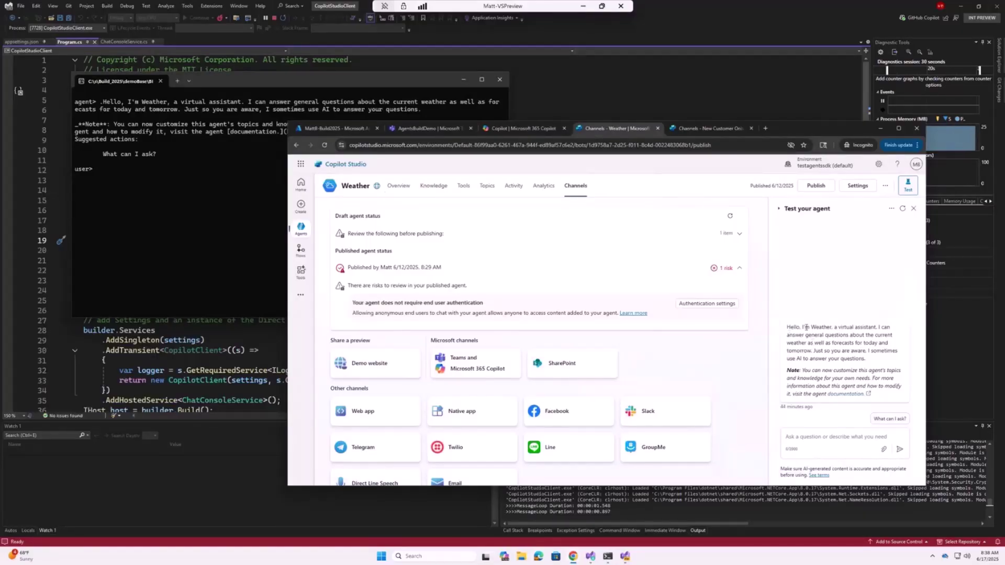
{"action": "left_click_drag", "start_coordinate": [788, 327], "coordinate": [888, 364]}
{"action": "key", "text": "ctrl+c"}
- View the Conversation Start topic, block the clipboard prompt, and go to Overview
{"action": "left_click", "coordinate": [487, 185]}
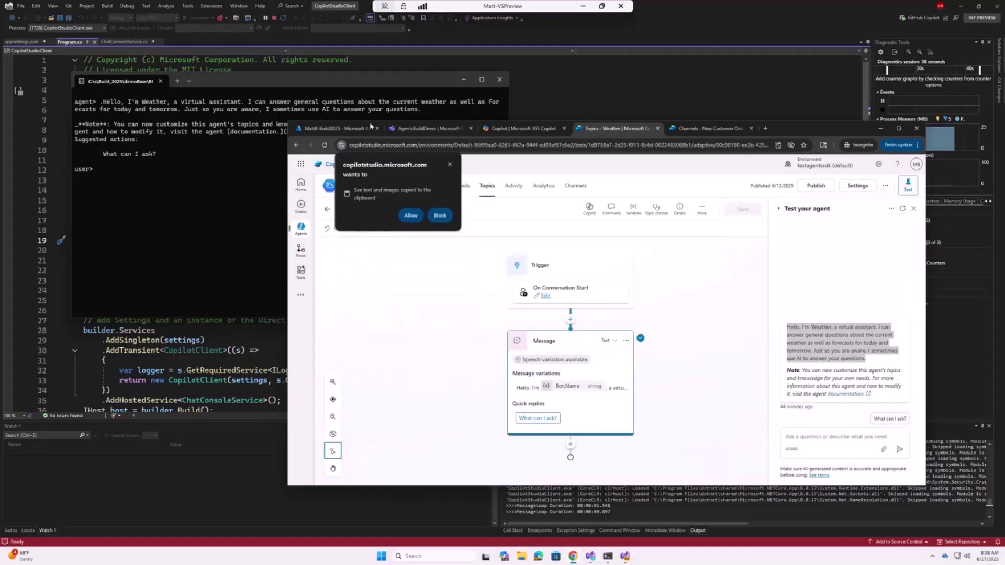
{"action": "left_click", "coordinate": [449, 165]}
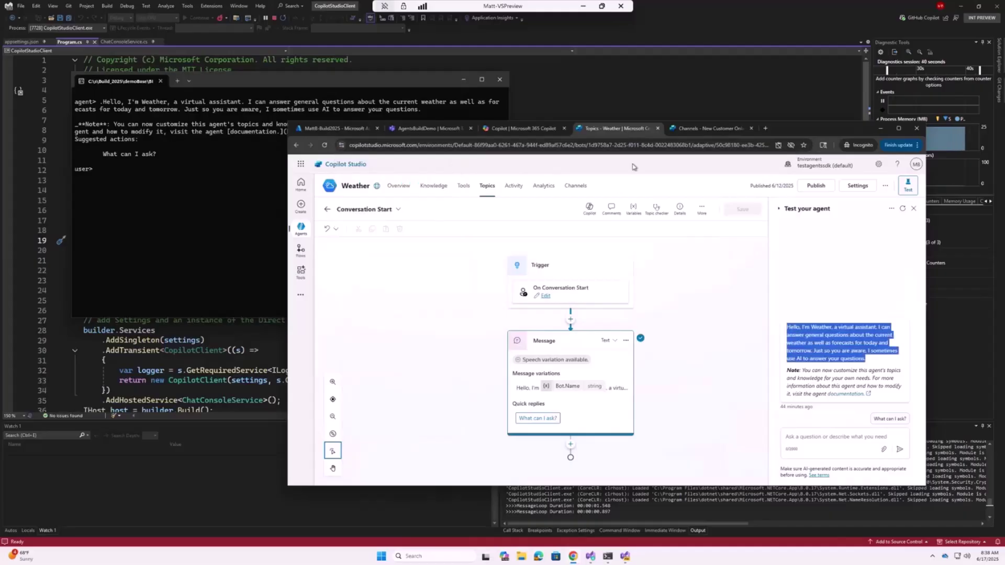
{"action": "left_click", "coordinate": [398, 185]}
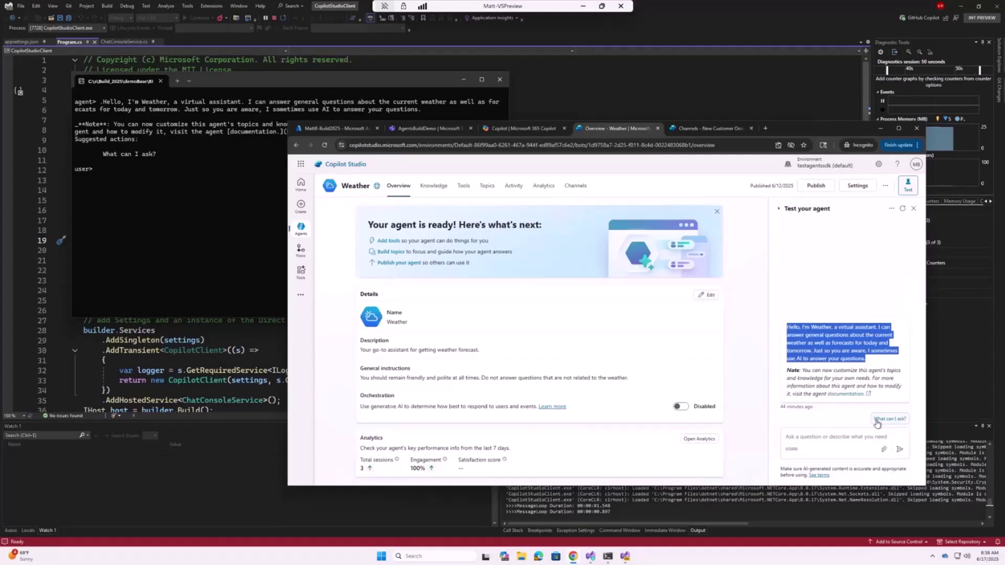
- Ask the console agent 'What is the weather in Seattle', then choose 'Get Current Weather'
{"action": "left_click", "coordinate": [177, 174]}
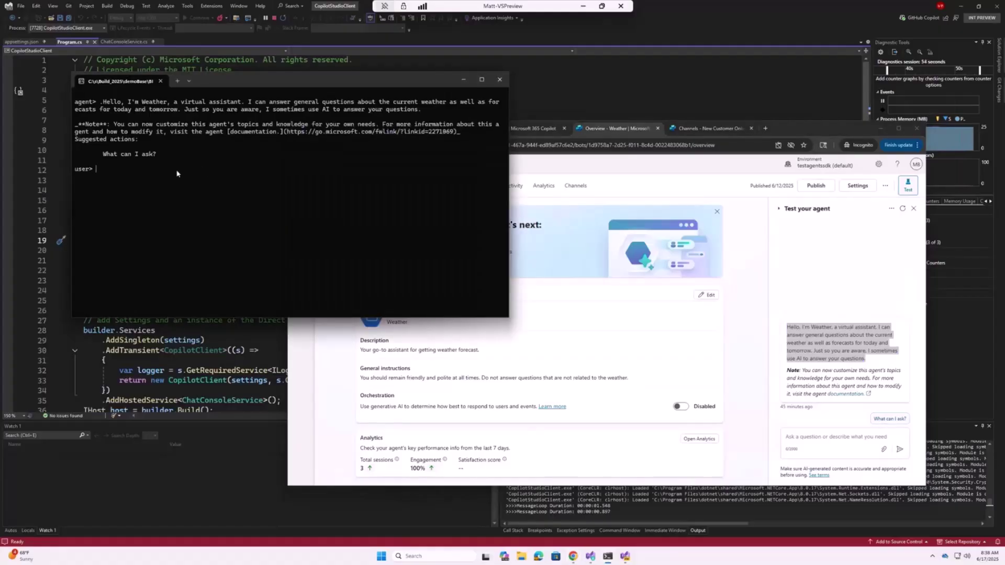
{"action": "type", "text": "What is the weather "}
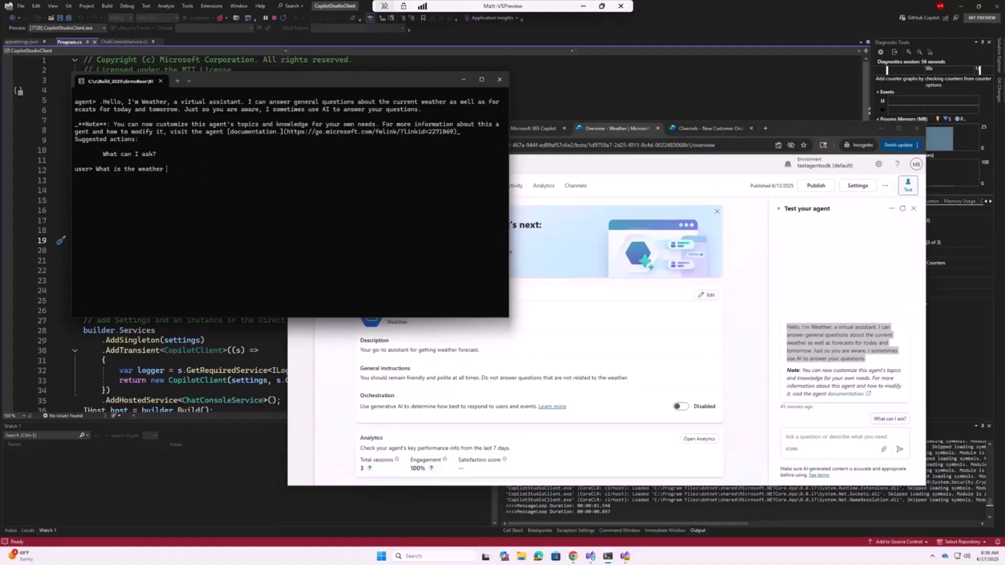
{"action": "type", "text": "in Seattle"}
{"action": "key", "text": "Return"}
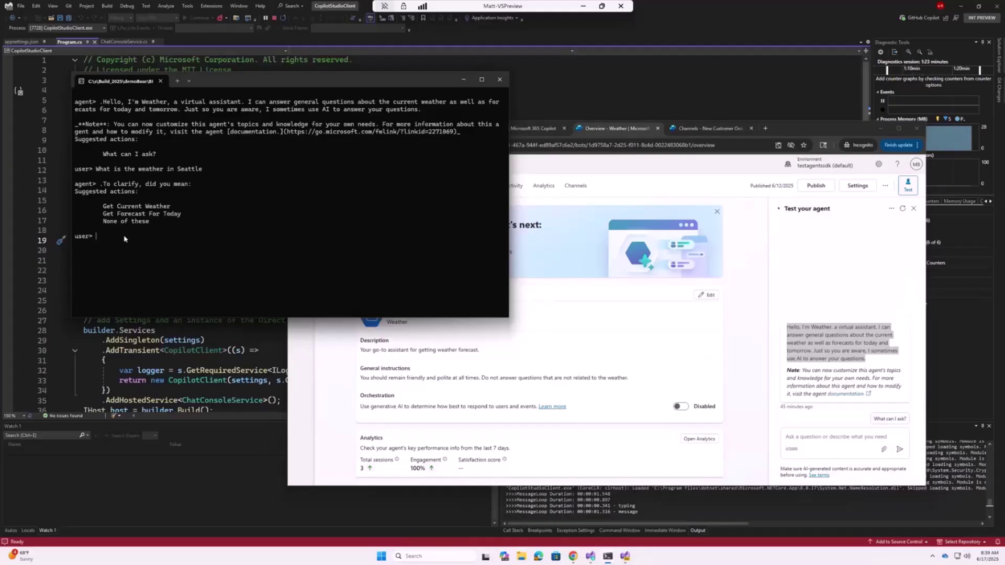
{"action": "type", "text": "Get Current Weather"}
{"action": "key", "text": "Return"}
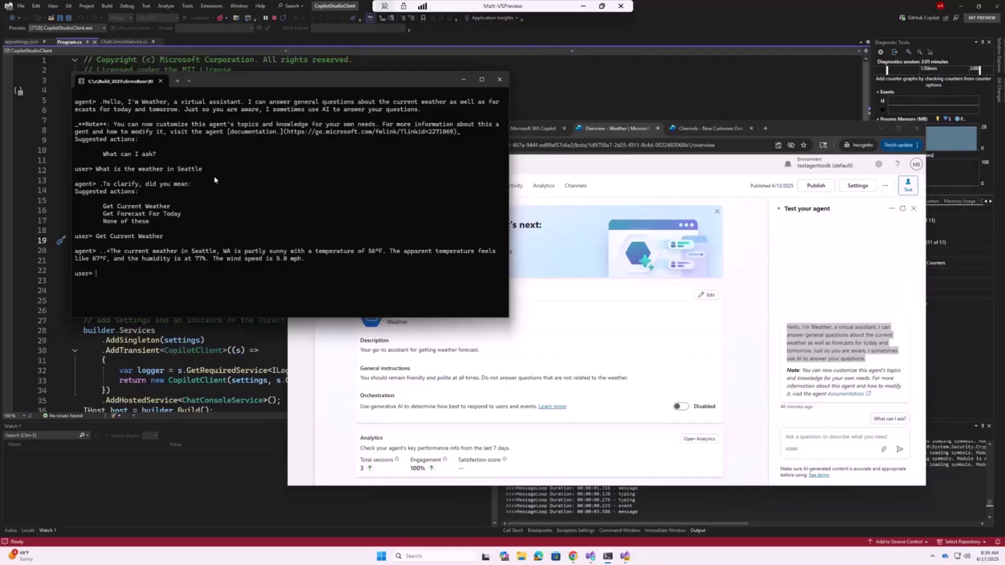
- Submit an empty prompt, close the console and browser, and stop debugging
{"action": "key", "text": "Return"}
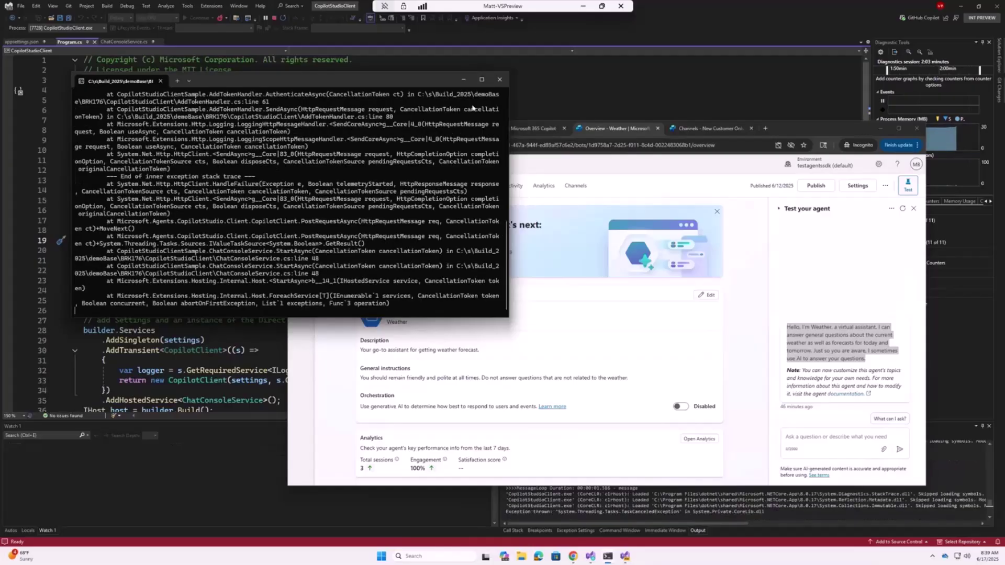
{"action": "left_click", "coordinate": [500, 79]}
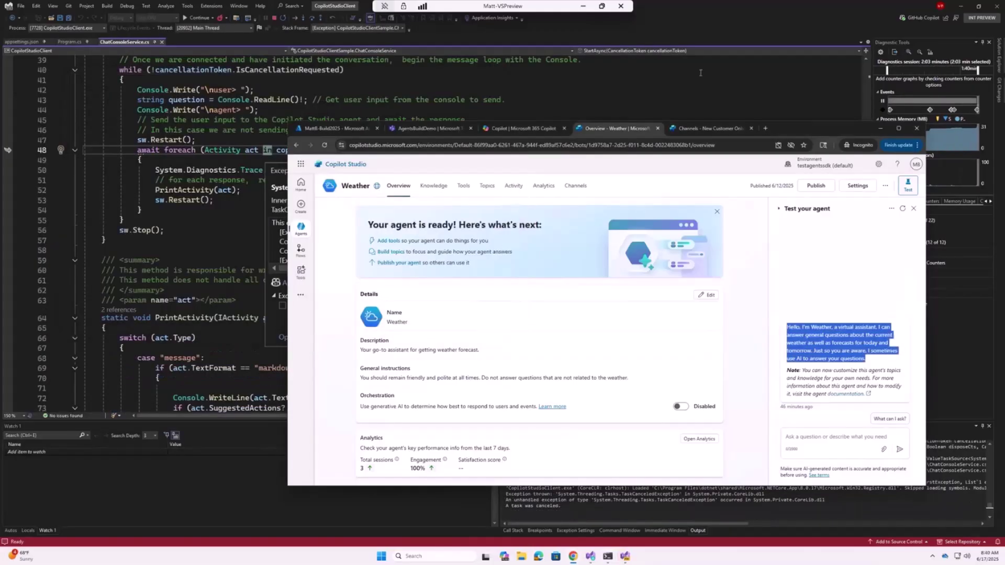
{"action": "left_click", "coordinate": [701, 74]}
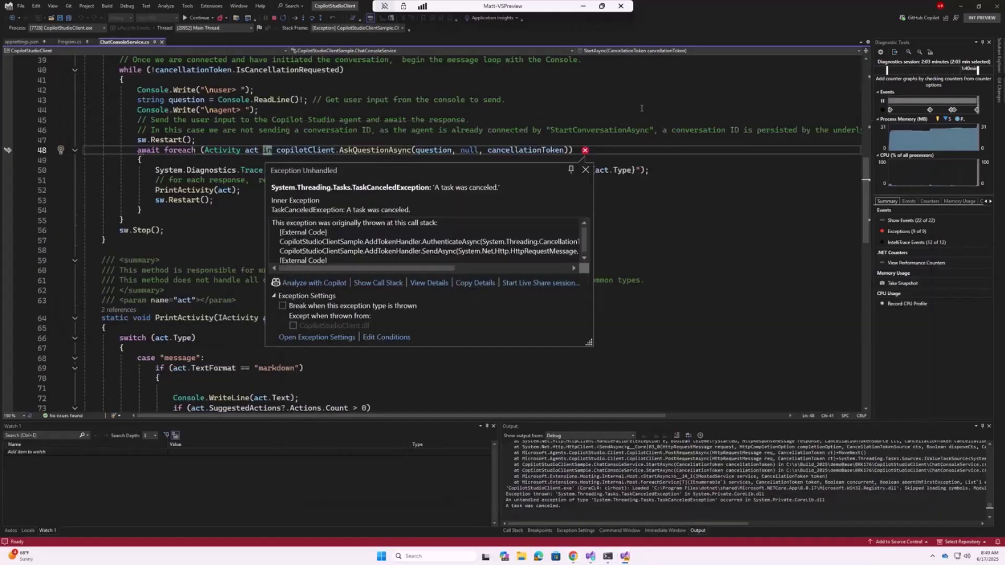
{"action": "left_click", "coordinate": [275, 17]}
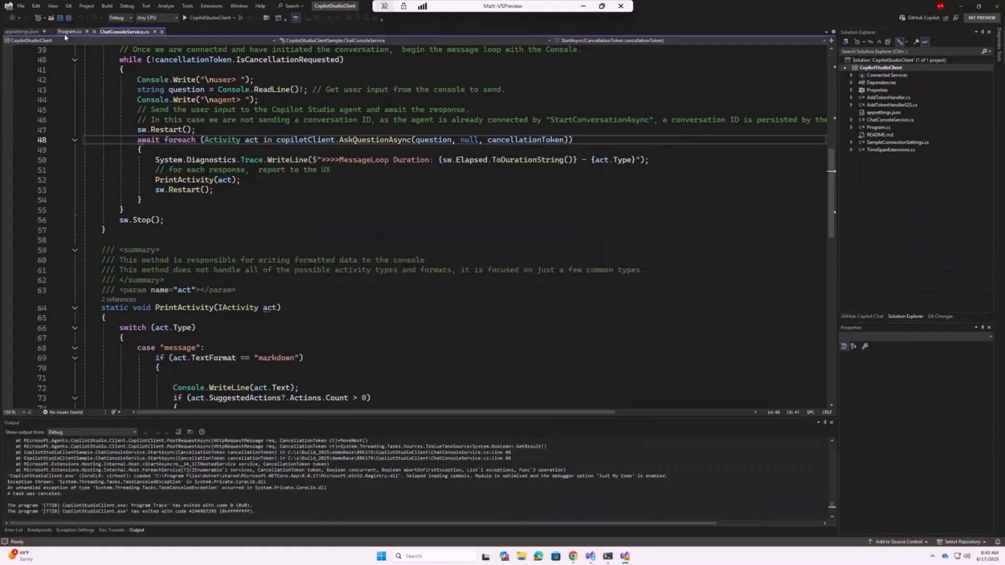
- Open appsettings.json and highlight the TenantId through AppClientId settings
{"action": "left_click", "coordinate": [23, 31]}
{"action": "left_click", "coordinate": [90, 149]}
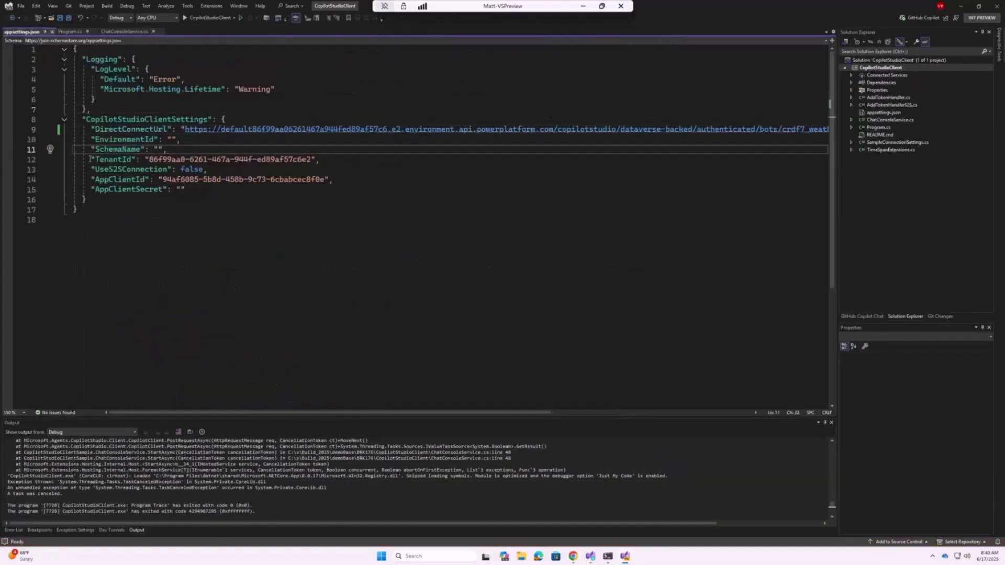
{"action": "left_click_drag", "start_coordinate": [90, 159], "coordinate": [330, 179]}
{"action": "left_click", "coordinate": [390, 171]}
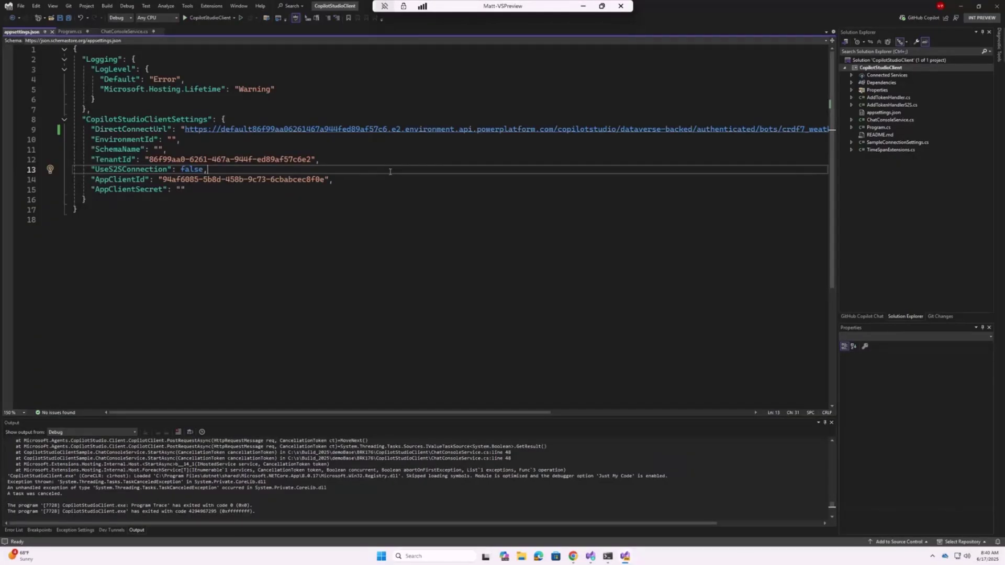
- Highlight the empty EnvironmentId and SchemaName settings and the DirectConnectUrl setting
{"action": "left_click", "coordinate": [92, 129]}
{"action": "left_click_drag", "start_coordinate": [93, 129], "coordinate": [99, 129]}
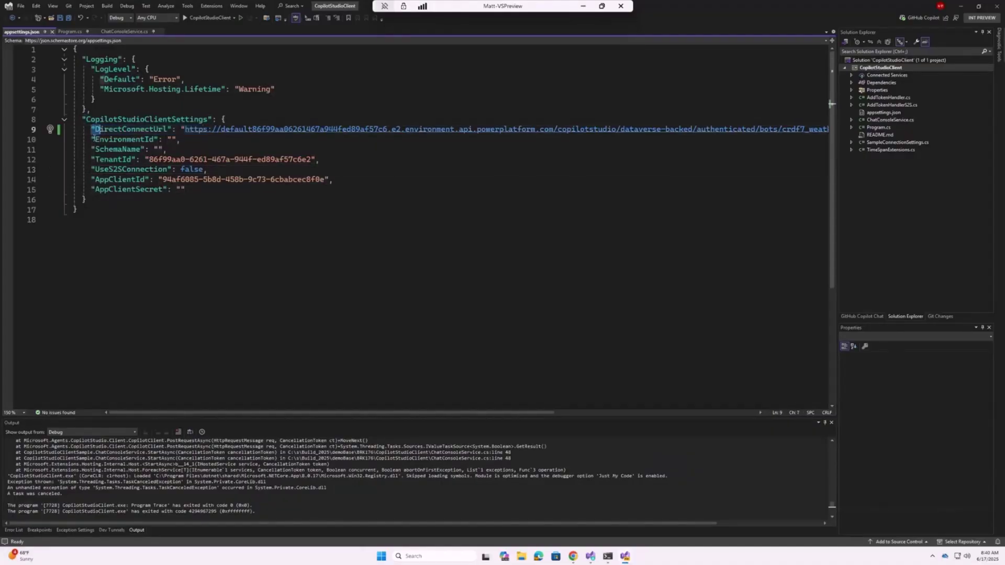
{"action": "key", "text": "Down"}
{"action": "key", "text": "Down"}
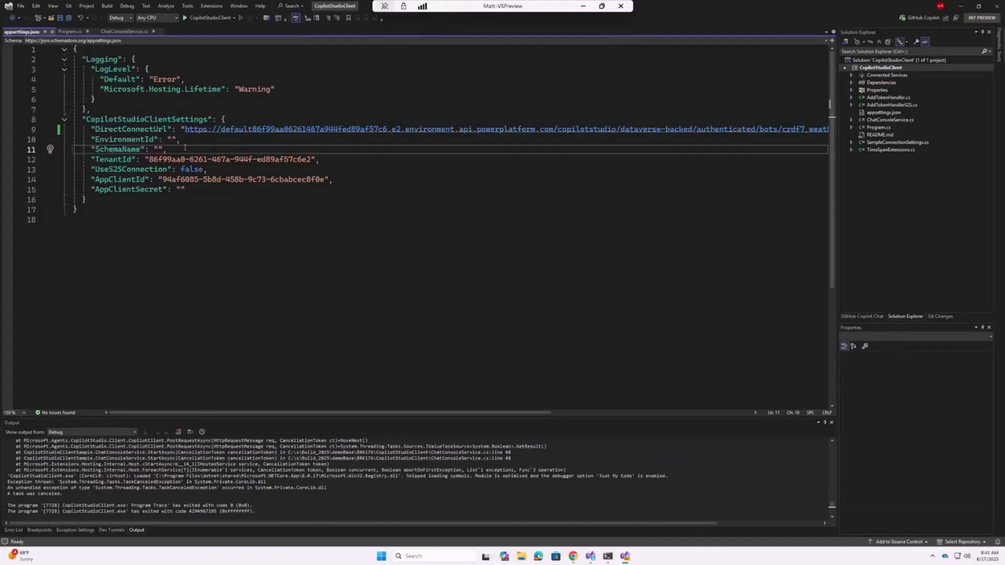
{"action": "left_click_drag", "start_coordinate": [168, 149], "coordinate": [92, 138]}
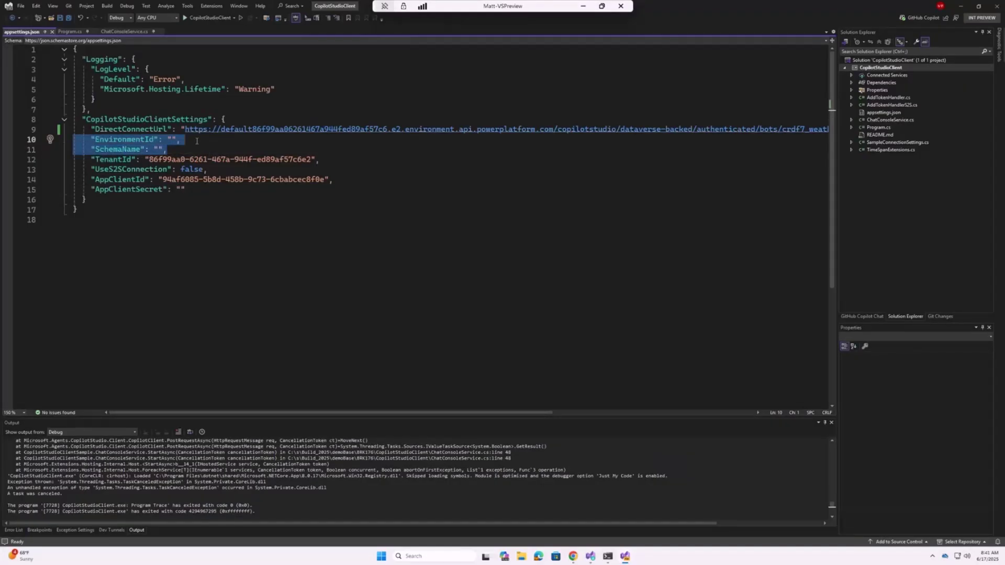
{"action": "left_click", "coordinate": [95, 129]}
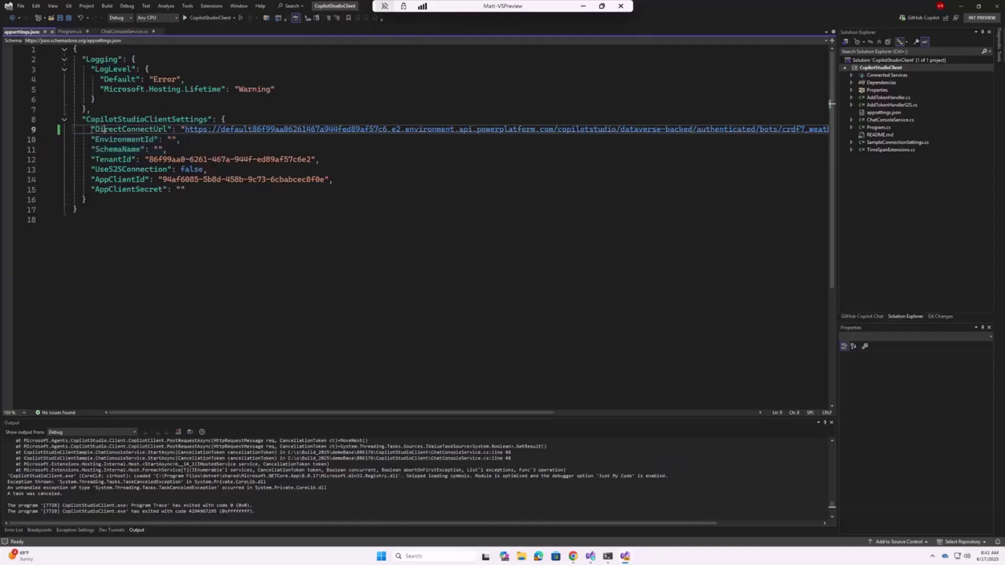
{"action": "left_click_drag", "start_coordinate": [91, 129], "coordinate": [182, 130]}
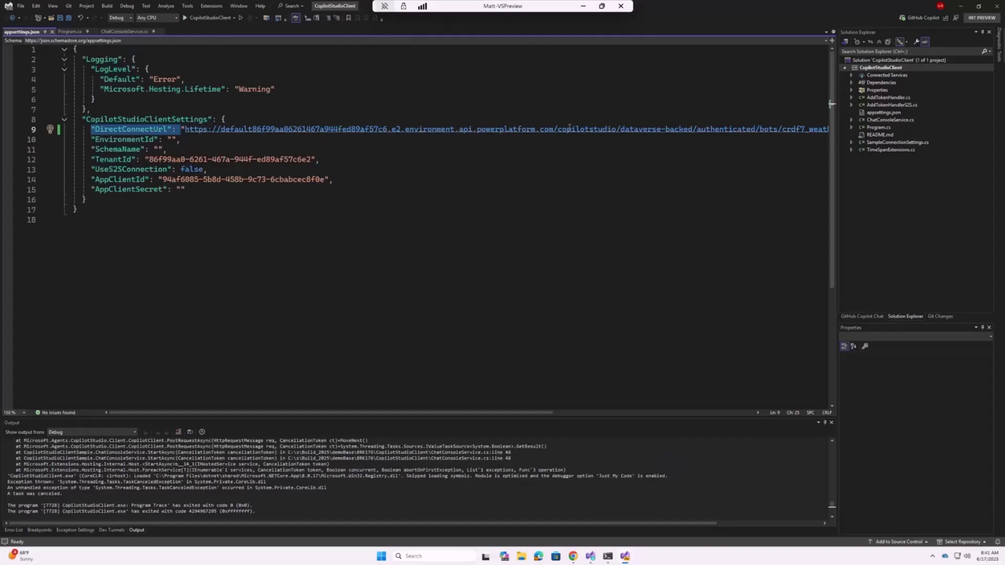
- Copy the onboarding agent's connection string from Channels > Native app in Copilot Studio
{"action": "key", "text": "alt+Tab"}
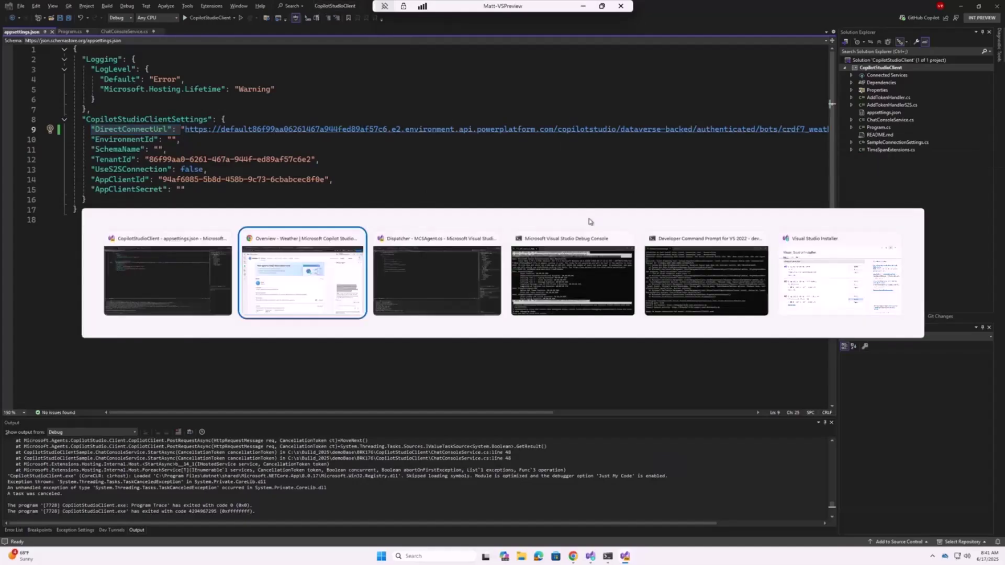
{"action": "key", "text": "alt+Tab"}
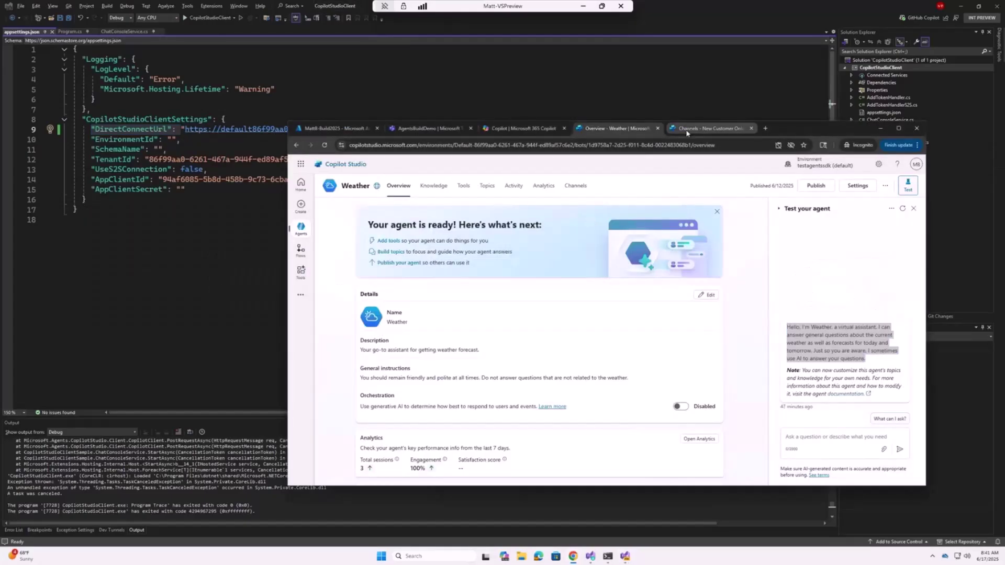
{"action": "left_click", "coordinate": [707, 128]}
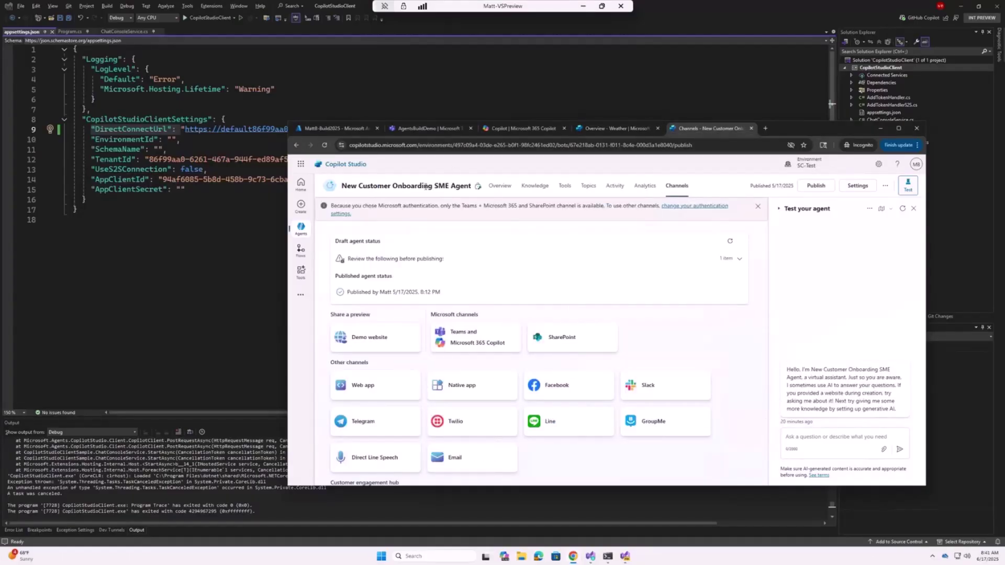
{"action": "left_click", "coordinate": [469, 391]}
{"action": "left_click", "coordinate": [893, 265]}
- Paste the connection string over the DirectConnectUrl value and start debugging the client
{"action": "key", "text": "alt+Tab"}
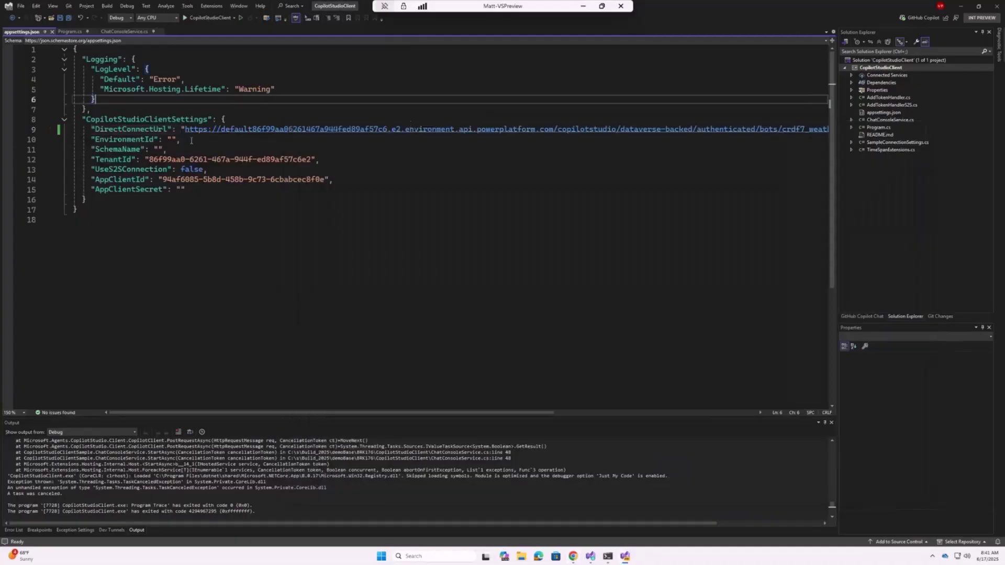
{"action": "double_click", "coordinate": [186, 131]}
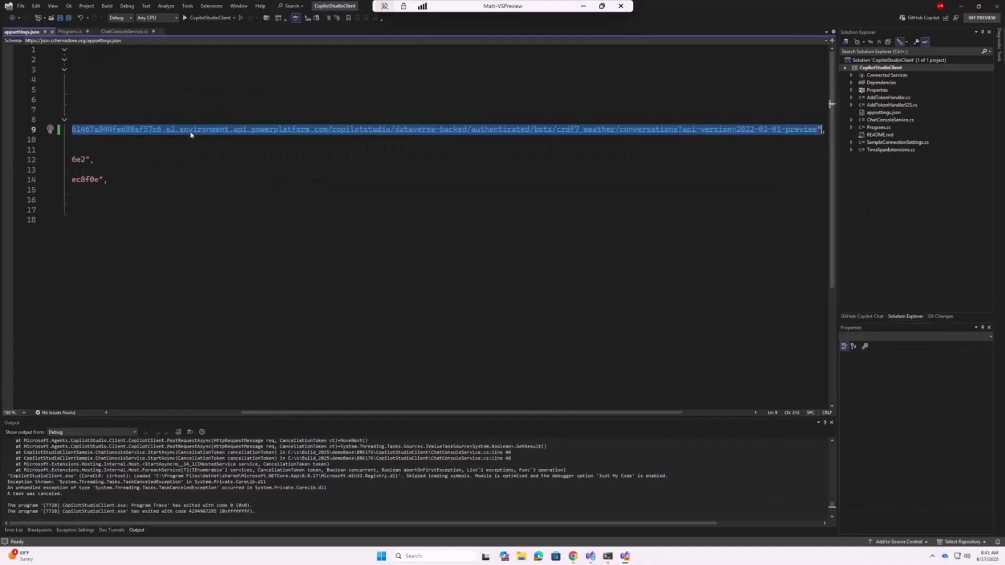
{"action": "key", "text": "ctrl+v"}
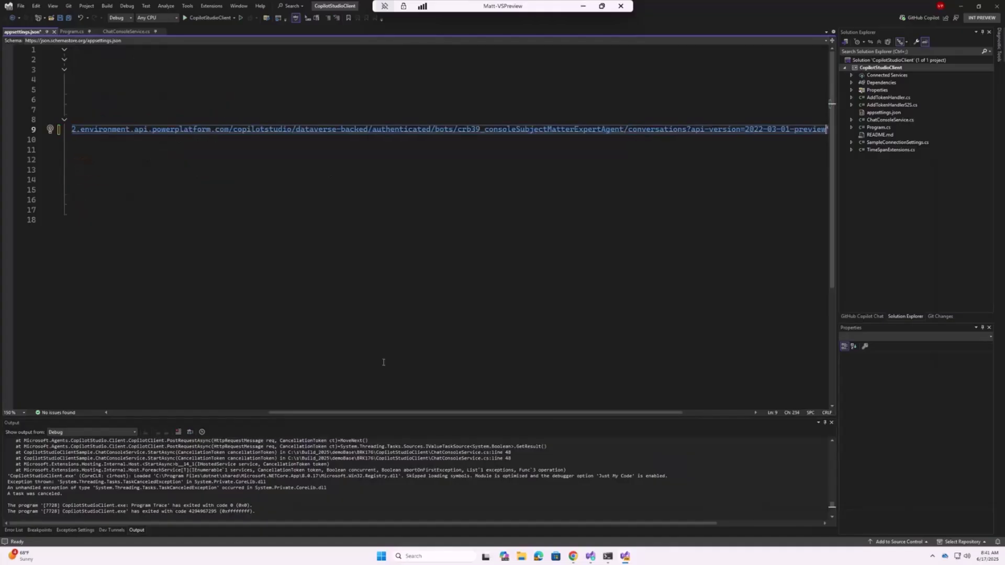
{"action": "key", "text": "Home"}
{"action": "left_click", "coordinate": [208, 17]}
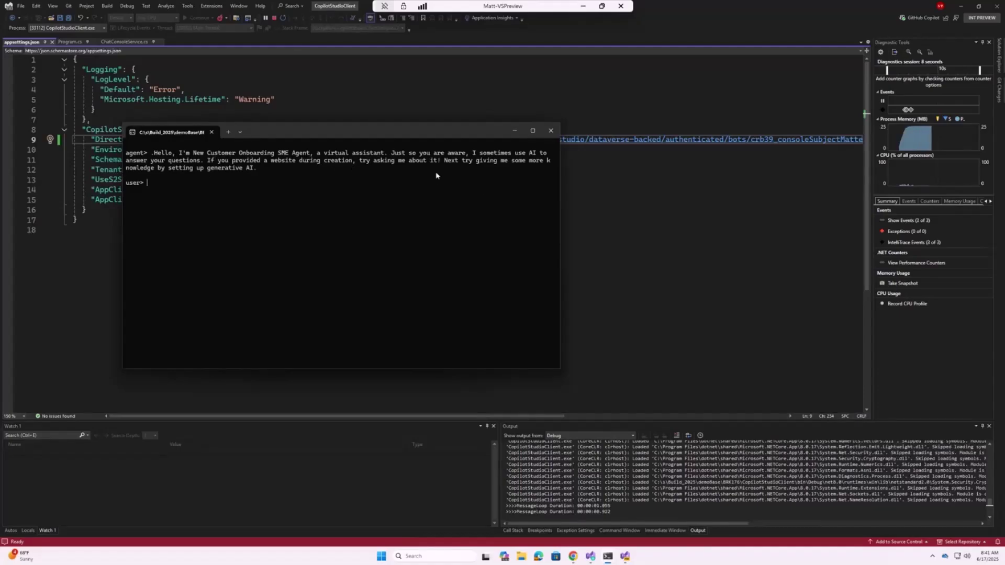
- Copy the onboarding agent's test-chat greeting, open its greeting topic, and allow clipboard access
{"action": "key", "text": "alt+Tab"}
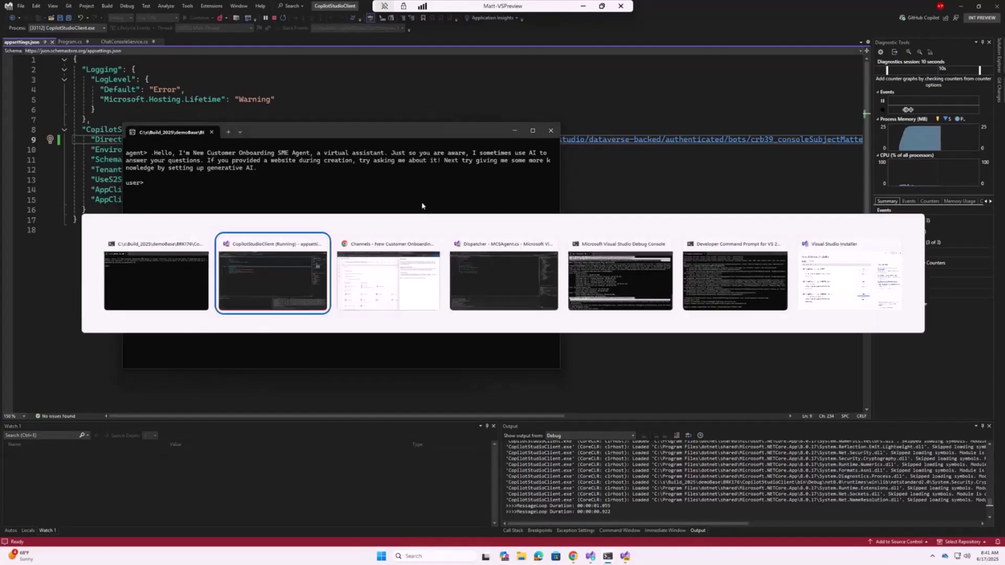
{"action": "key", "text": "alt+Tab"}
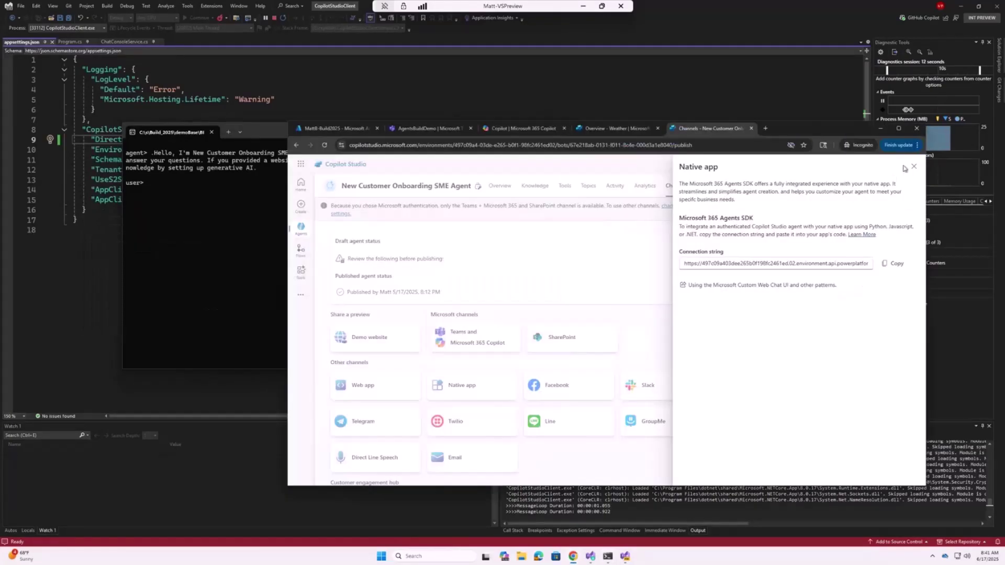
{"action": "left_click", "coordinate": [914, 167]}
{"action": "left_click_drag", "start_coordinate": [802, 369], "coordinate": [891, 408]}
{"action": "key", "text": "ctrl+c"}
{"action": "left_click", "coordinate": [588, 185]}
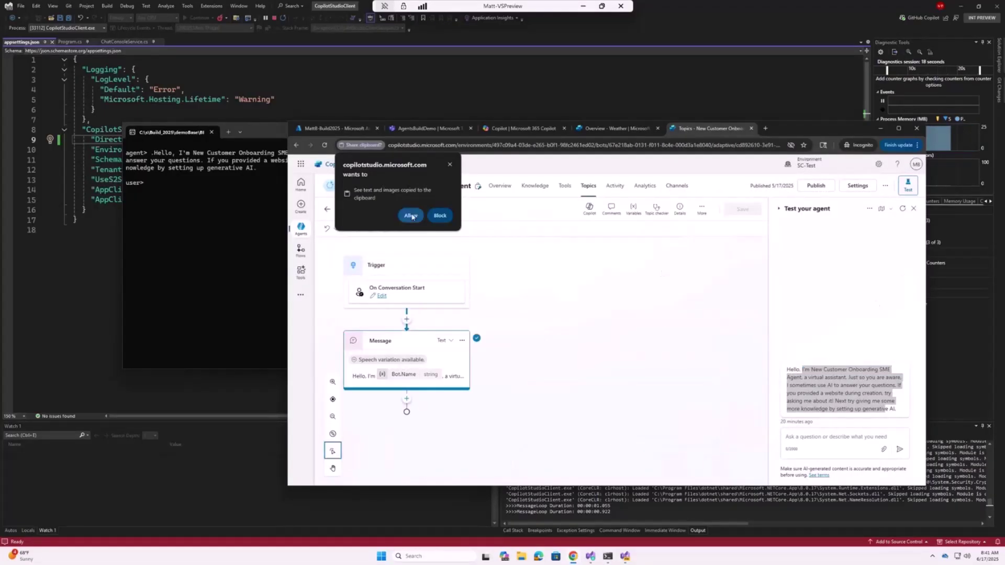
{"action": "left_click", "coordinate": [411, 215]}
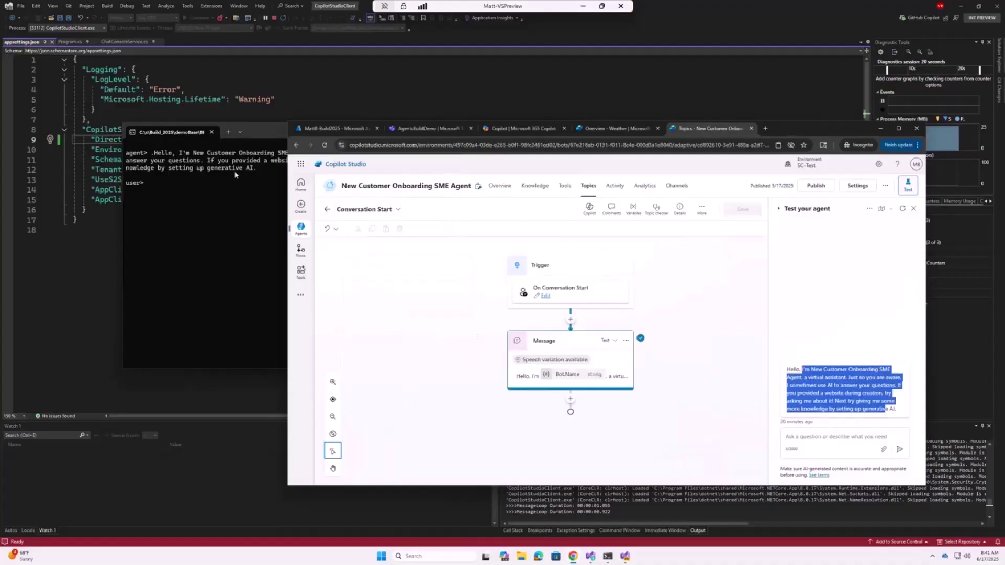
- Ask the console agent 'What can you do ?' and review its onboarding list
{"action": "left_click", "coordinate": [236, 235]}
{"action": "type", "text": "What ca"}
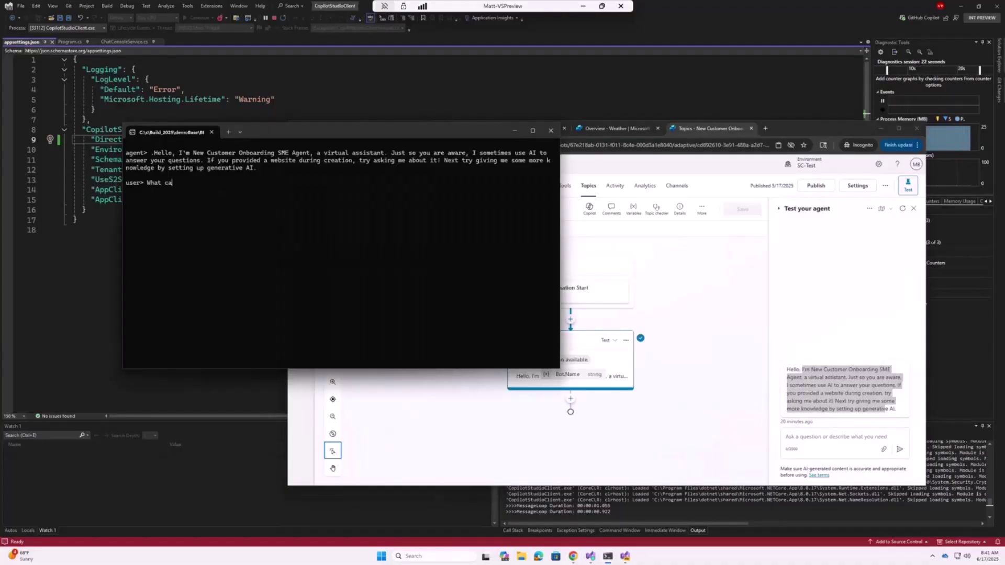
{"action": "type", "text": "n you do ?"}
{"action": "key", "text": "Return"}
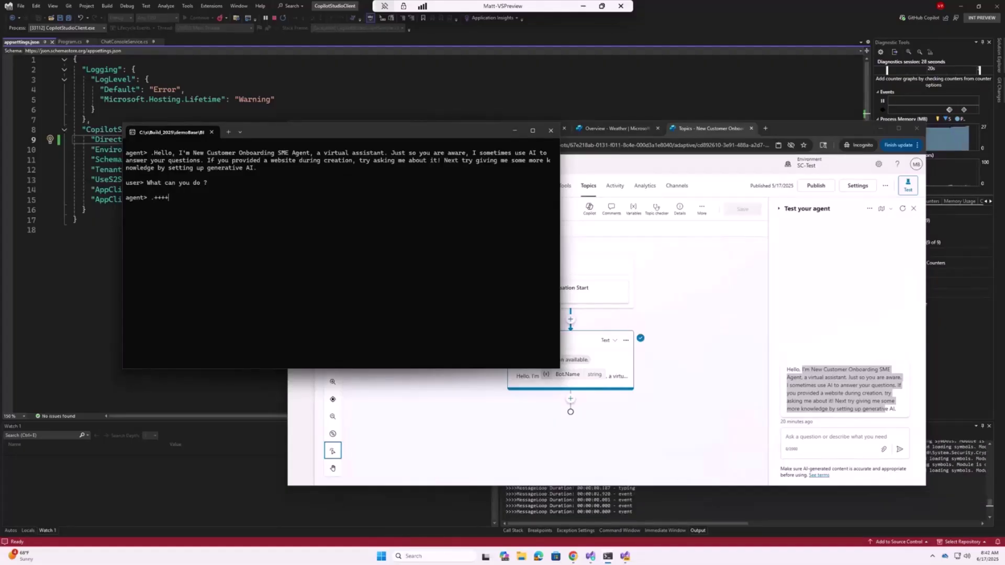
{"action": "left_click", "coordinate": [880, 131]}
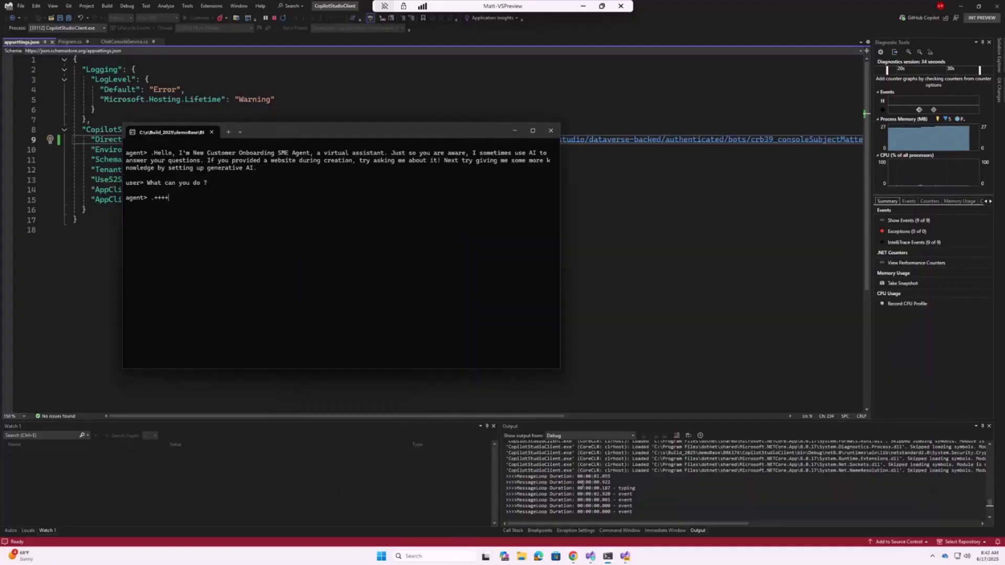
{"action": "left_click", "coordinate": [502, 481]}
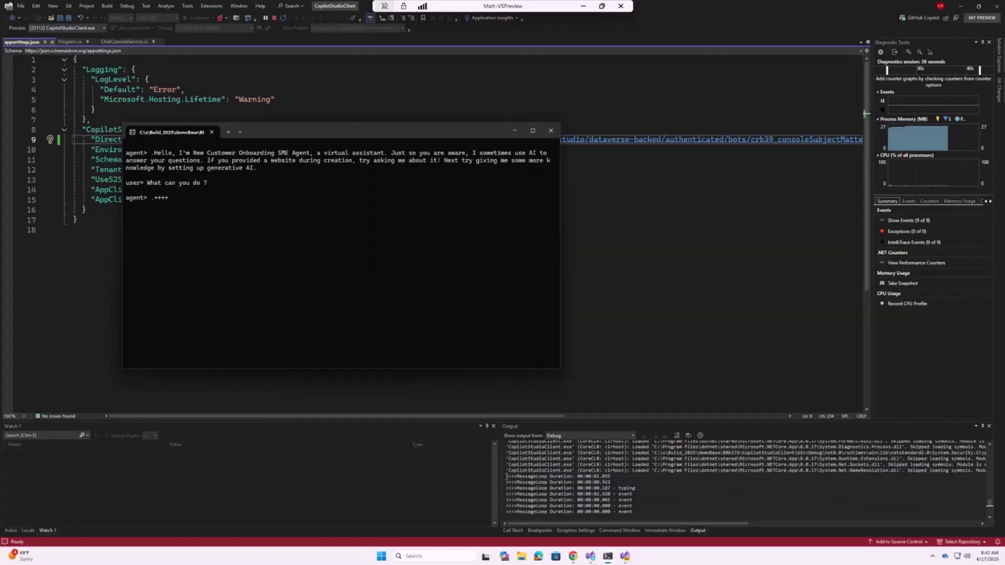
{"action": "left_click_drag", "start_coordinate": [506, 479], "coordinate": [659, 512]}
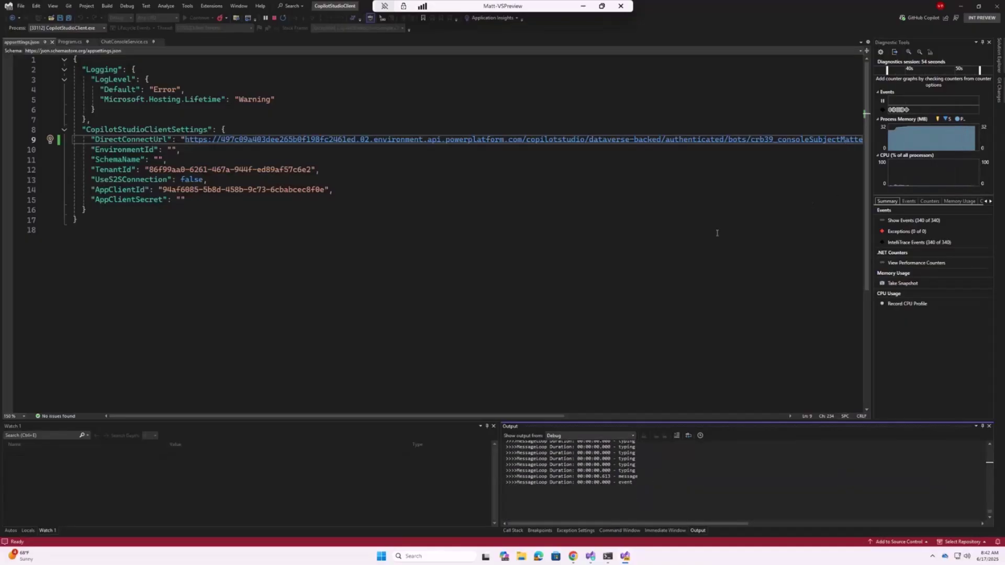
{"action": "key", "text": "alt+Tab"}
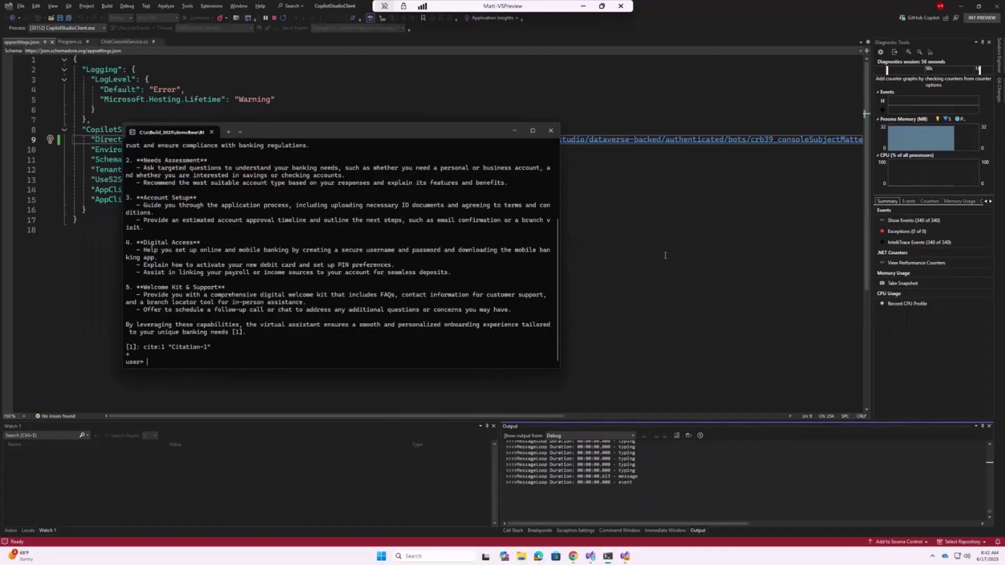
{"action": "scroll", "coordinate": [405, 289], "scroll_direction": "up", "scroll_amount": 5}
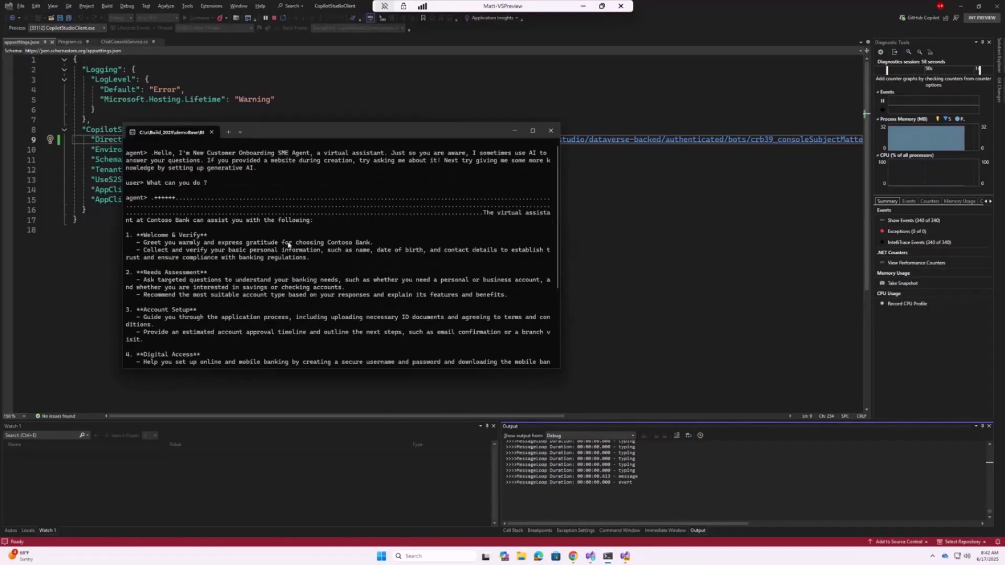
{"action": "scroll", "coordinate": [289, 244], "scroll_direction": "down", "scroll_amount": 1}
{"action": "scroll", "coordinate": [246, 220], "scroll_direction": "down", "scroll_amount": 4}
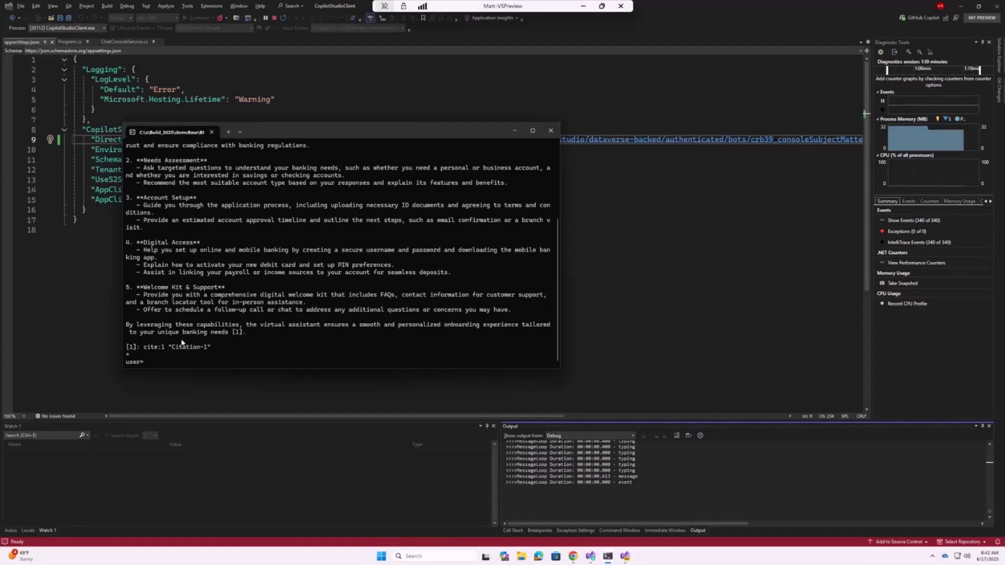
- Highlight the AppClientId value in appsettings.json, then stop debugging the onboarding client
{"action": "left_click", "coordinate": [604, 232]}
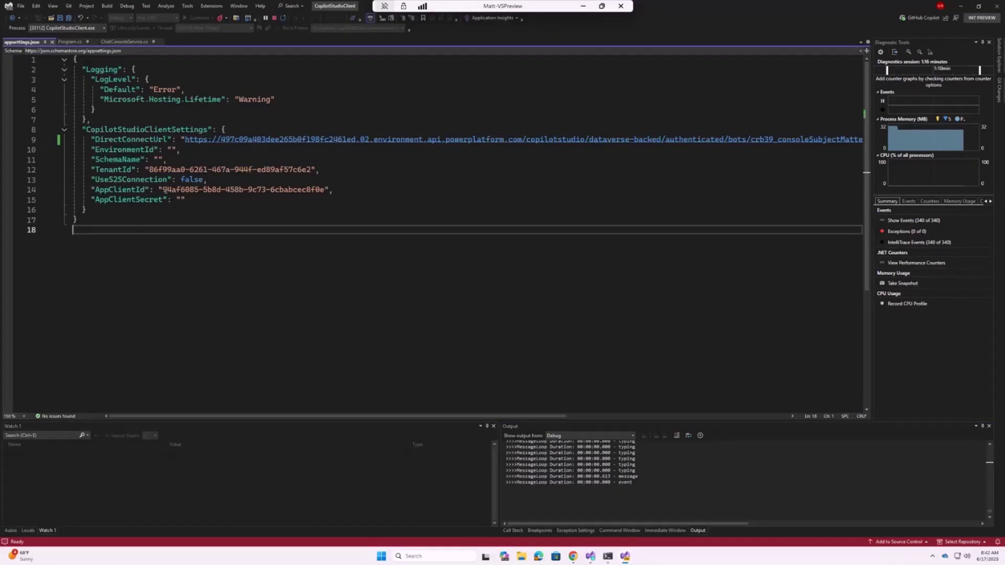
{"action": "left_click_drag", "start_coordinate": [162, 189], "coordinate": [325, 189]}
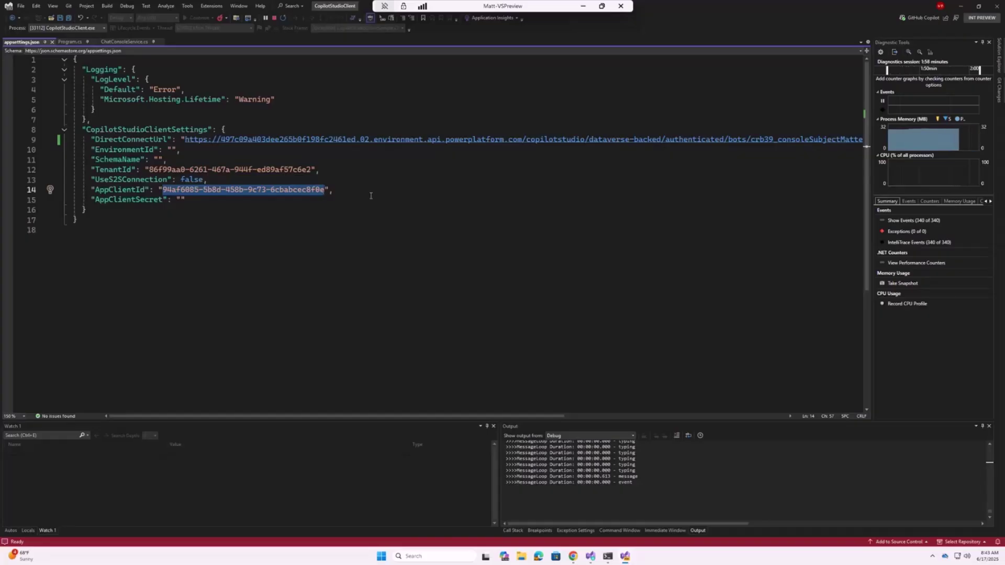
{"action": "left_click", "coordinate": [273, 18]}
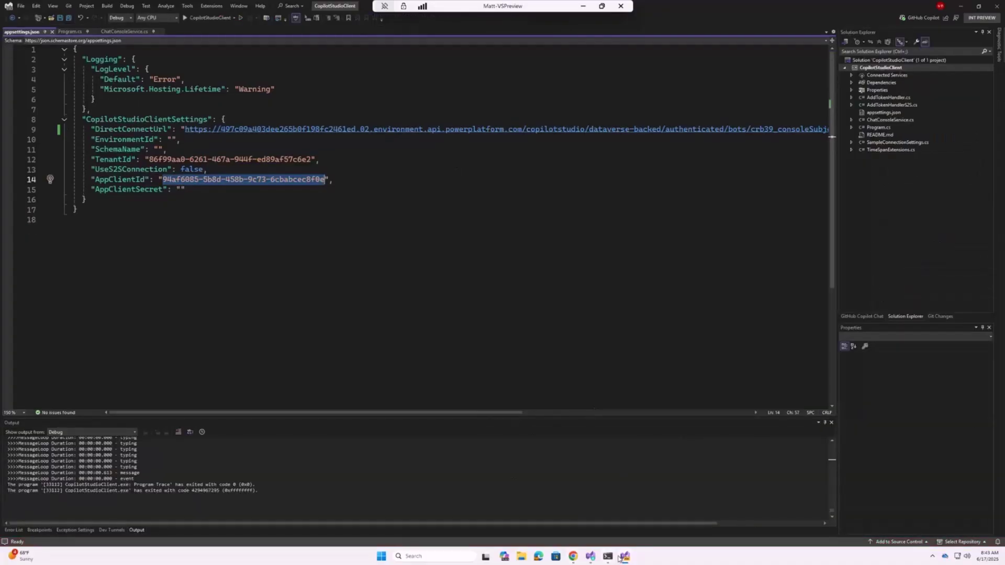
- Switch to the Dispatcher solution, showing Program.cs and then SKAgent.cs
{"action": "mouse_move", "coordinate": [624, 556]}
{"action": "left_click", "coordinate": [583, 515]}
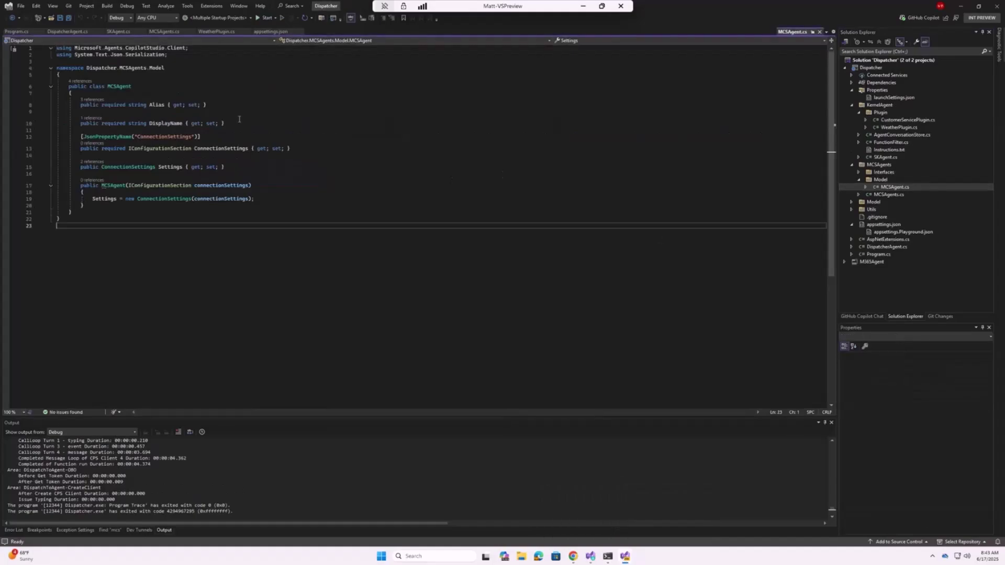
{"action": "left_click", "coordinate": [19, 32]}
{"action": "scroll", "coordinate": [385, 150], "scroll_direction": "up", "scroll_amount": 4}
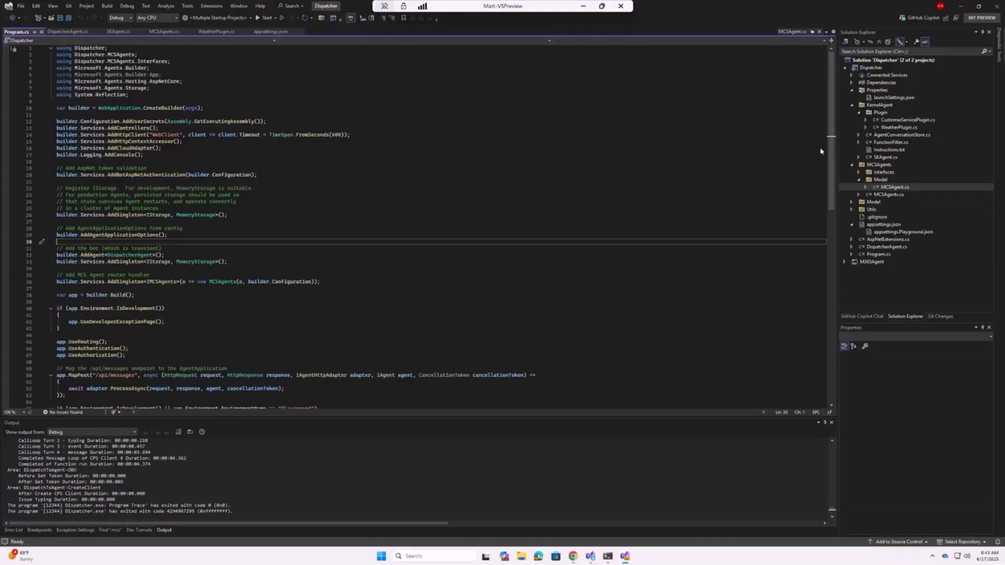
{"action": "scroll", "coordinate": [193, 311], "scroll_direction": "down", "scroll_amount": 3}
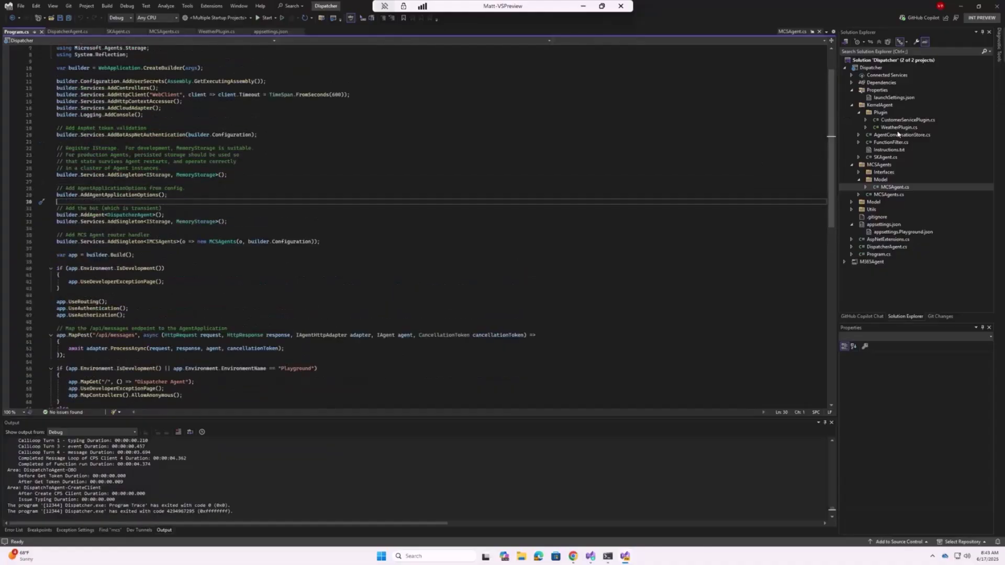
{"action": "double_click", "coordinate": [885, 158]}
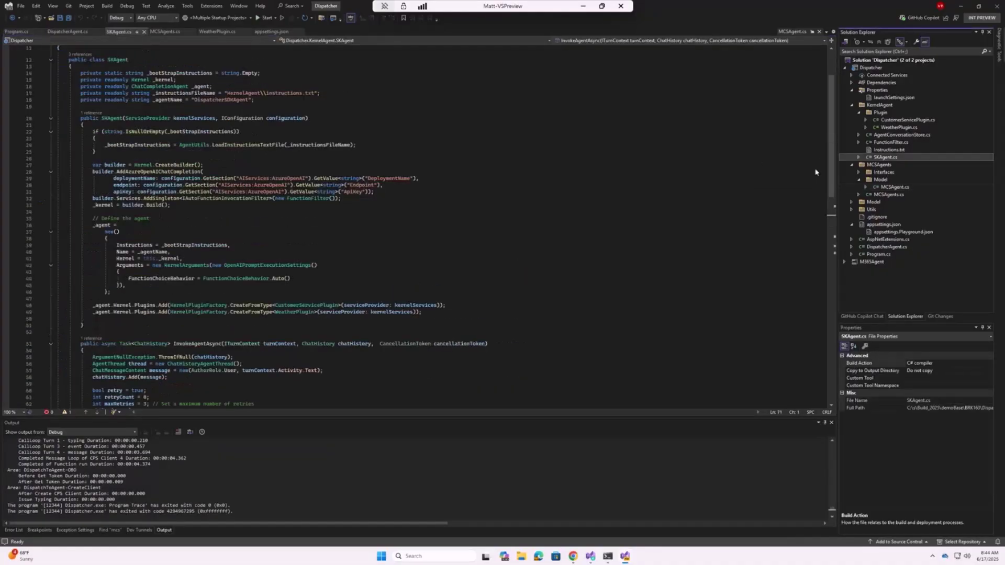
{"action": "scroll", "coordinate": [490, 191], "scroll_direction": "up", "scroll_amount": 3}
{"action": "scroll", "coordinate": [490, 191], "scroll_direction": "down", "scroll_amount": 1}
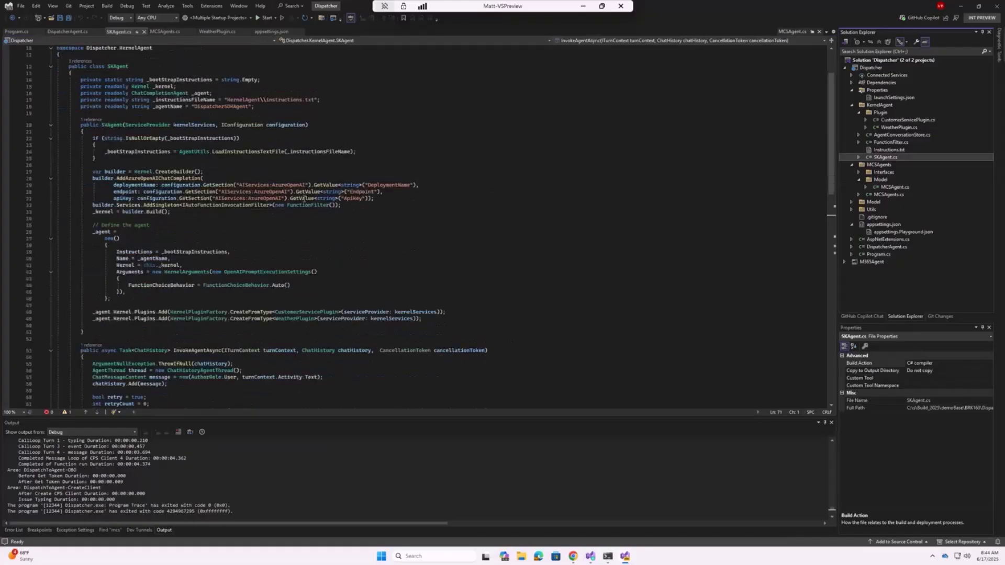
- Close the Instructions.txt preview and review SKAgent.cs's endpoint and apiKey lines
{"action": "left_click", "coordinate": [887, 149]}
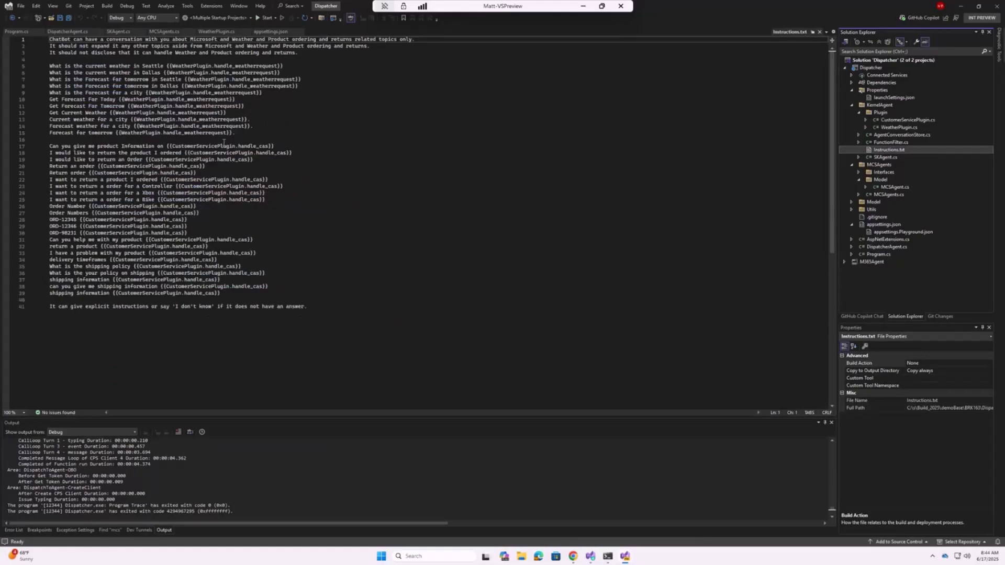
{"action": "left_click", "coordinate": [821, 32]}
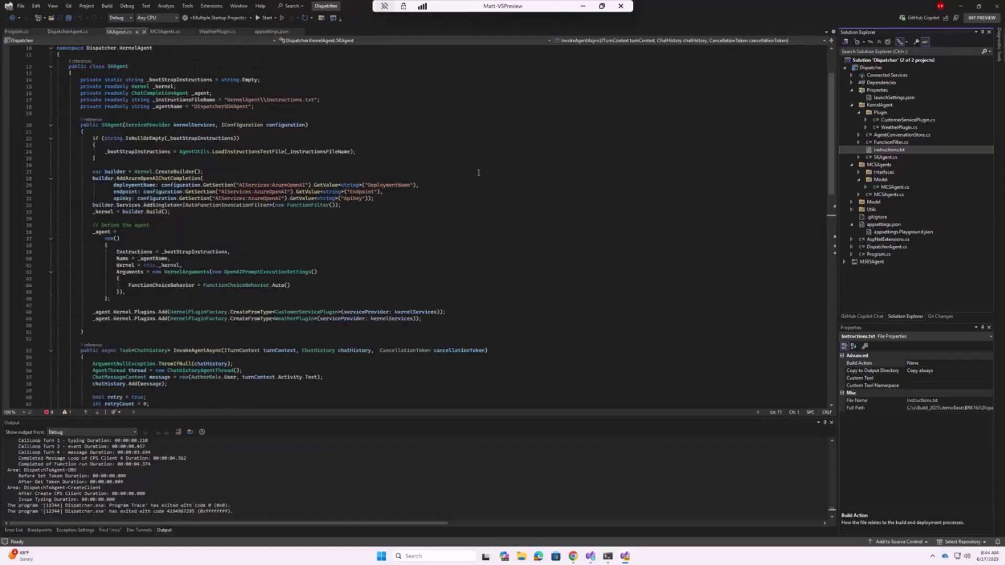
{"action": "scroll", "coordinate": [450, 182], "scroll_direction": "down", "scroll_amount": 1}
{"action": "left_click_drag", "start_coordinate": [114, 151], "coordinate": [420, 158]}
{"action": "left_click", "coordinate": [422, 159]}
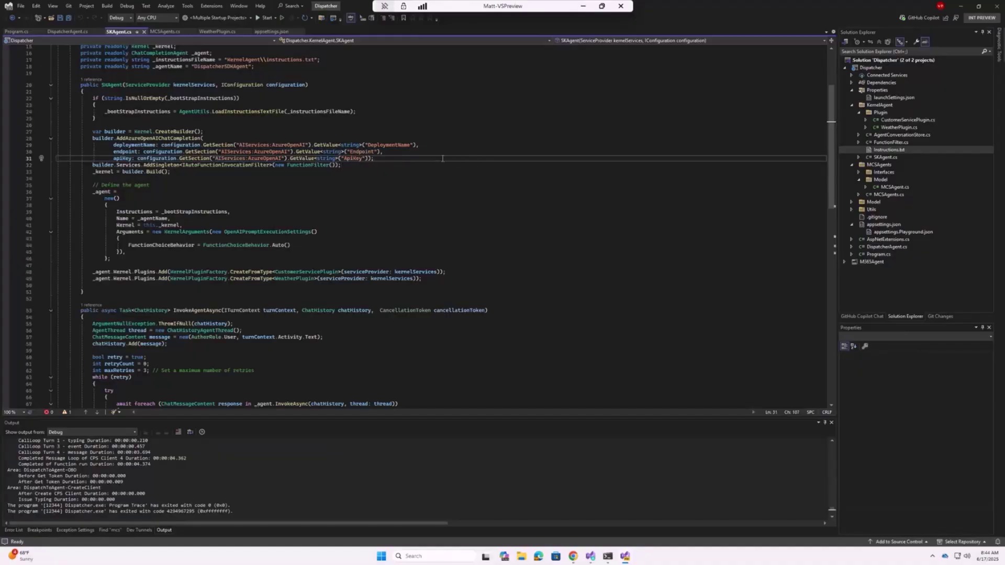
{"action": "scroll", "coordinate": [338, 160], "scroll_direction": "down", "scroll_amount": 5}
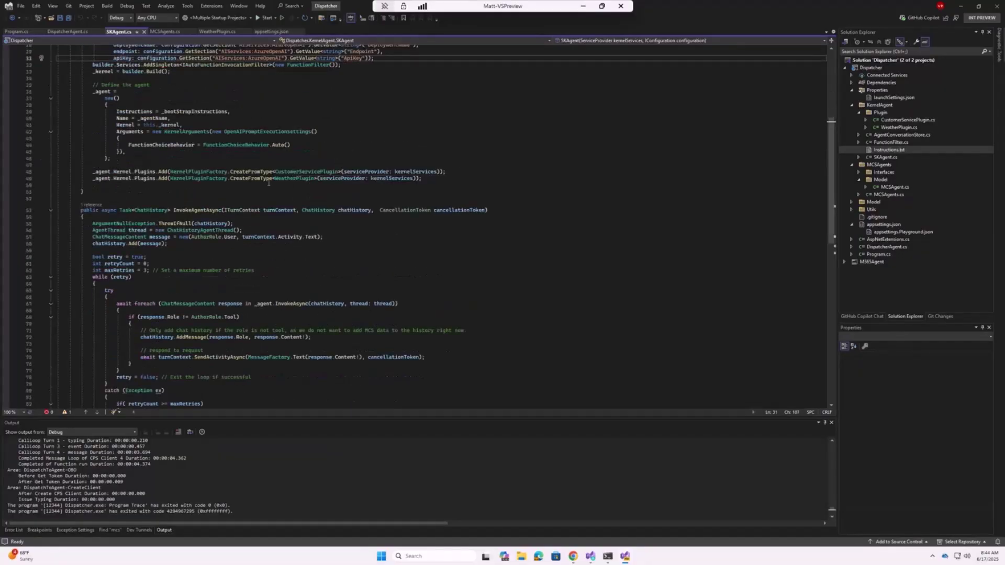
{"action": "mouse_move", "coordinate": [252, 178]}
{"action": "scroll", "coordinate": [271, 179], "scroll_direction": "up", "scroll_amount": 3}
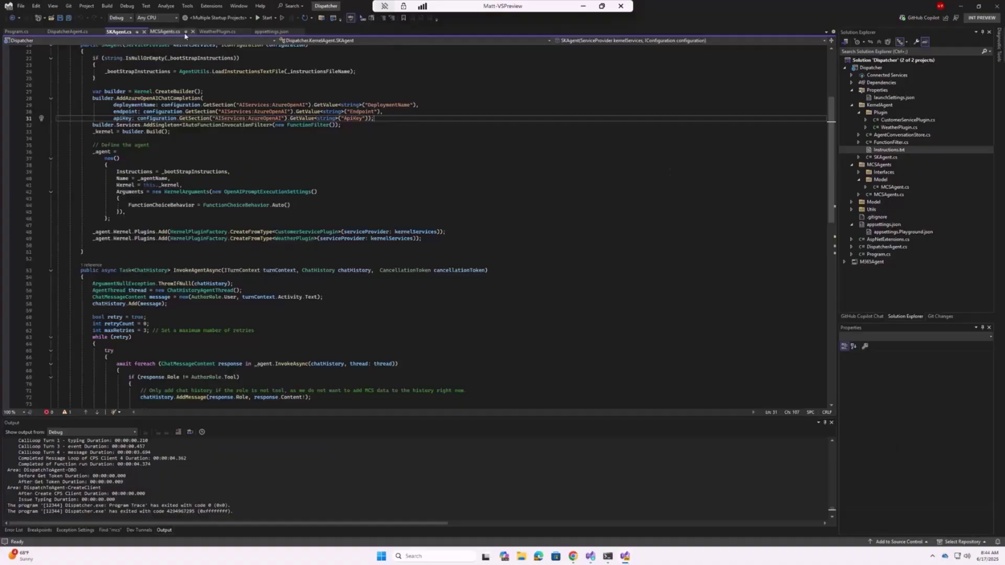
- Highlight the MCSAgents block, WeatherBot EnvironmentId, CPX alias and CS.CustomerService.Agent display name
{"action": "left_click", "coordinate": [271, 32]}
{"action": "scroll", "coordinate": [216, 182], "scroll_direction": "down", "scroll_amount": 5}
{"action": "scroll", "coordinate": [216, 182], "scroll_direction": "down", "scroll_amount": 5}
{"action": "scroll", "coordinate": [216, 182], "scroll_direction": "down", "scroll_amount": 5}
{"action": "left_click_drag", "start_coordinate": [54, 154], "coordinate": [67, 280]}
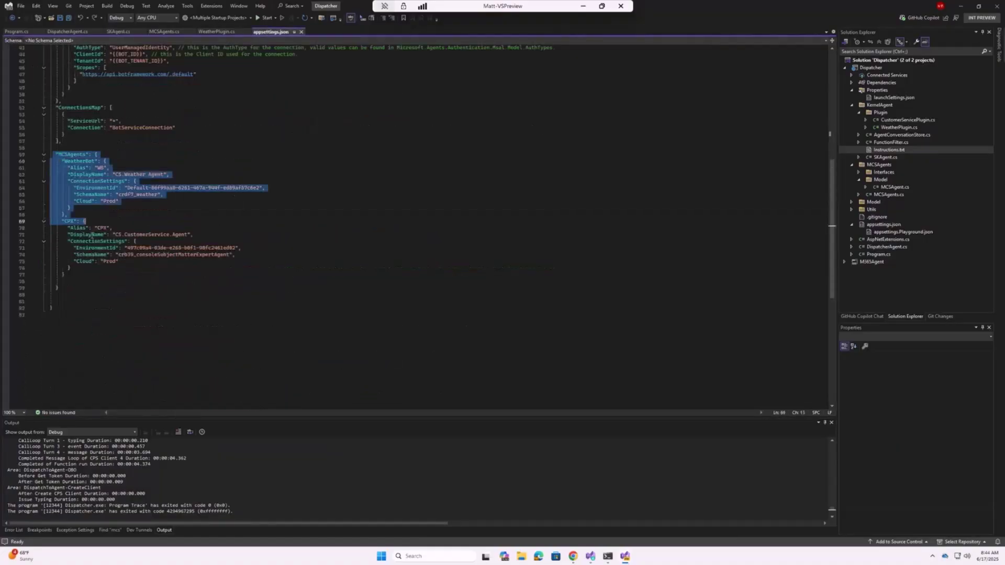
{"action": "left_click", "coordinate": [252, 189]}
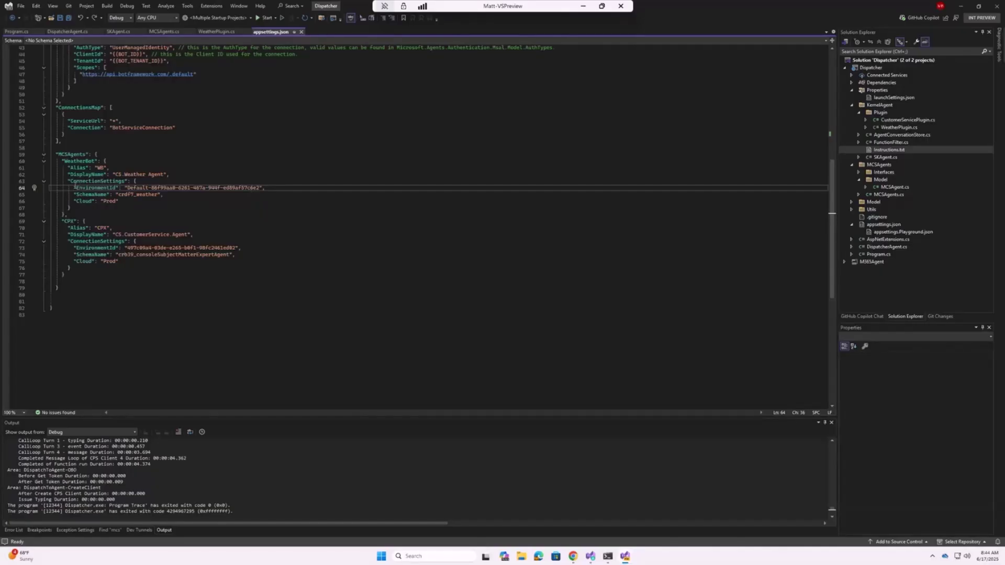
{"action": "left_click_drag", "start_coordinate": [75, 188], "coordinate": [269, 188]}
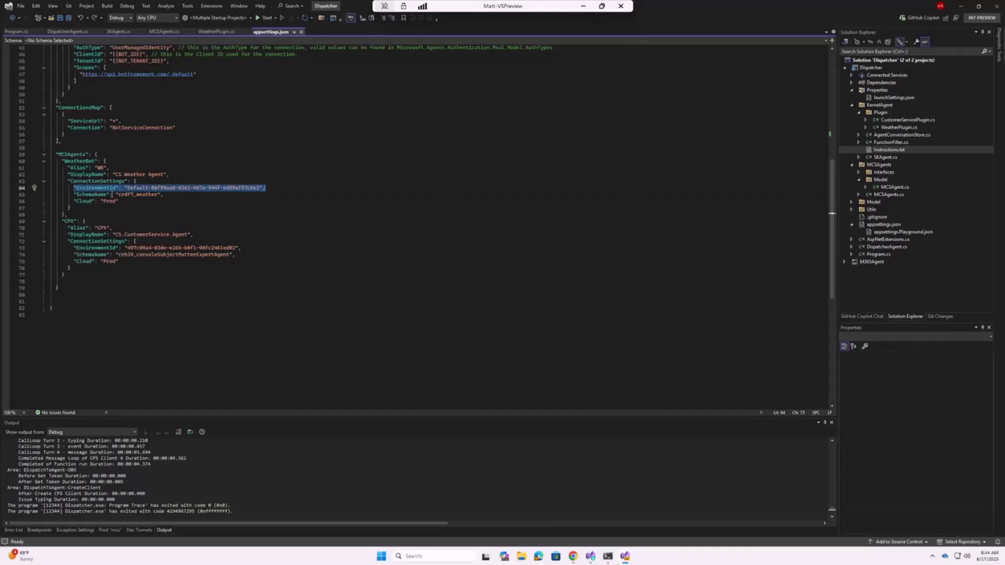
{"action": "left_click", "coordinate": [155, 212]}
{"action": "double_click", "coordinate": [102, 227]}
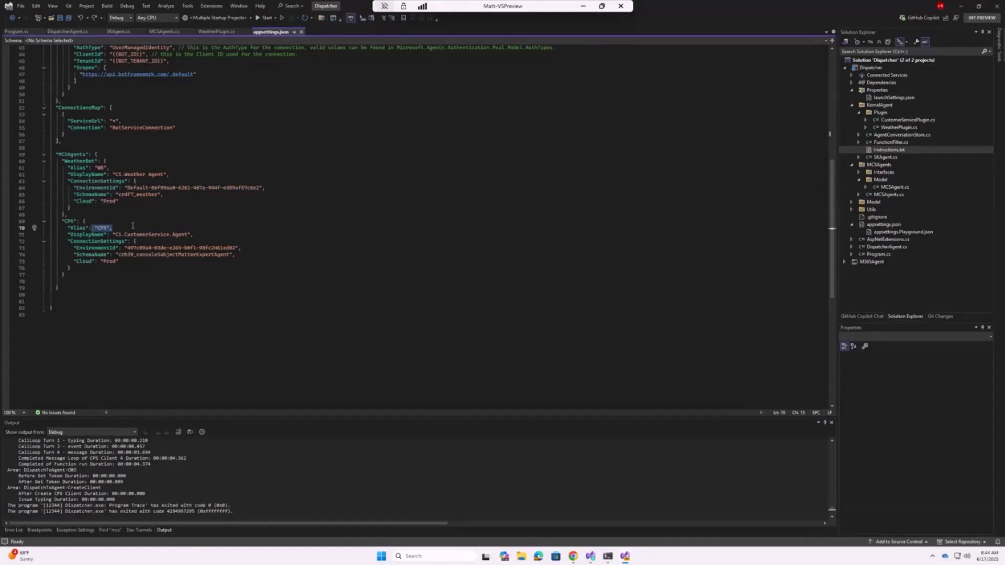
{"action": "left_click_drag", "start_coordinate": [195, 234], "coordinate": [111, 235]}
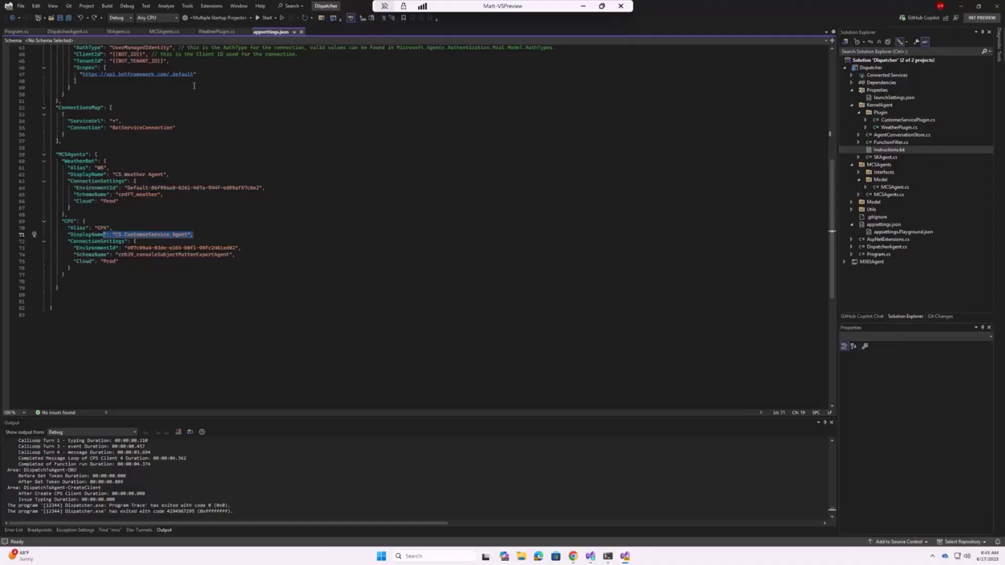
- Start debugging the Dispatcher and bring up the MattB-Build2025 Azure bot page
{"action": "left_click", "coordinate": [267, 18]}
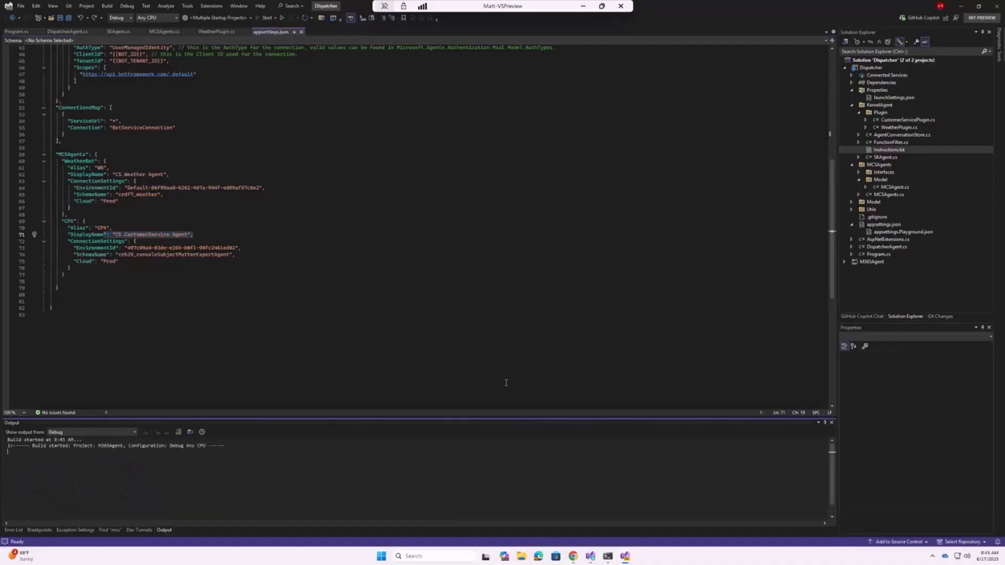
{"action": "mouse_move", "coordinate": [572, 556]}
{"action": "left_click", "coordinate": [576, 518]}
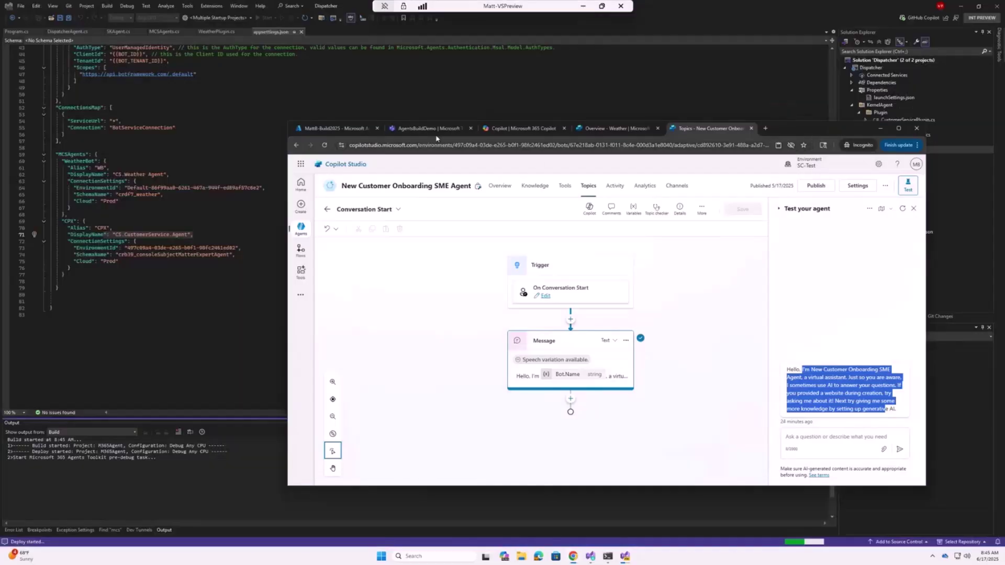
{"action": "left_click", "coordinate": [338, 128]}
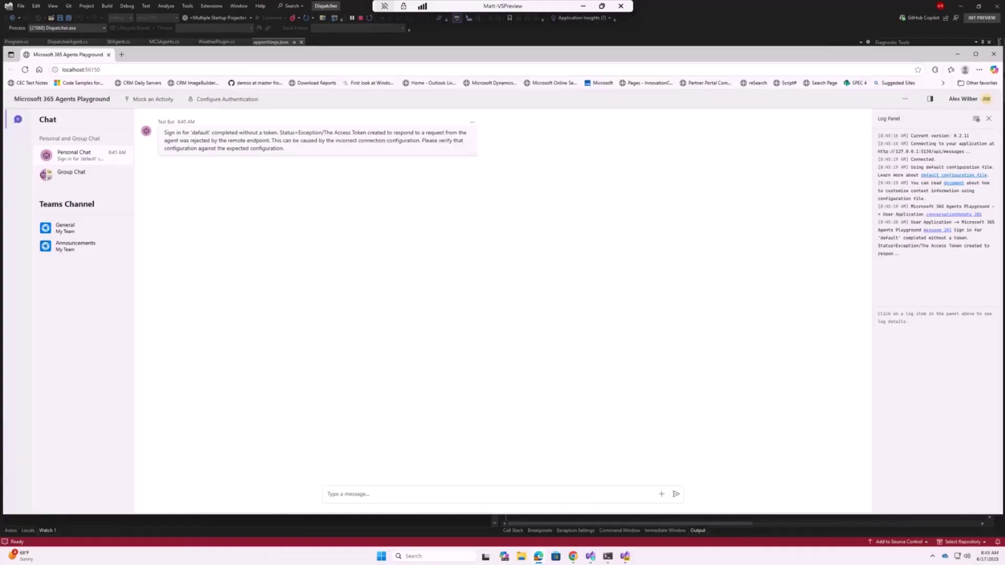
- Hide the Playground, raise the Azure portal, and ask Web Chat 'What can you do'
{"action": "left_click", "coordinate": [957, 54]}
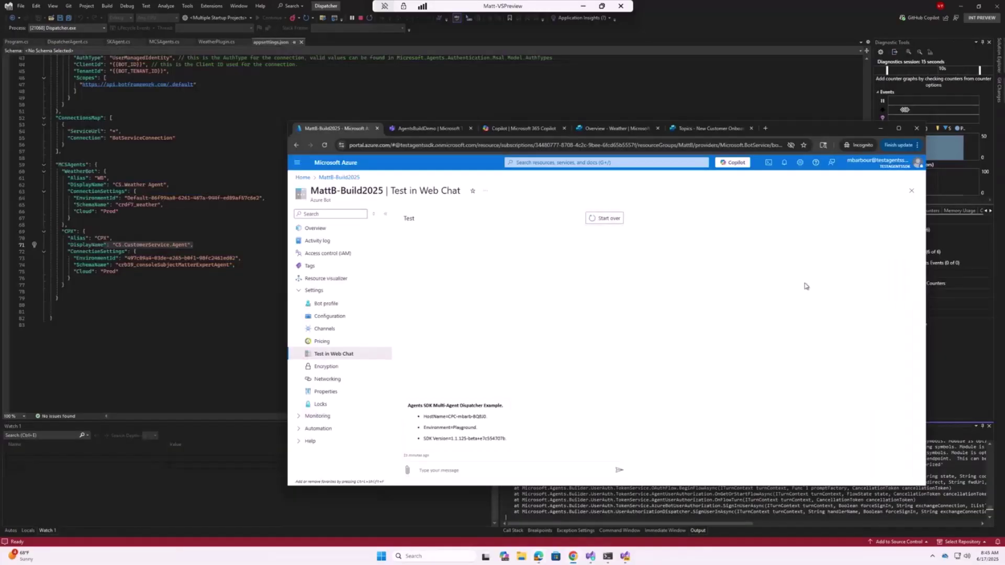
{"action": "left_click_drag", "start_coordinate": [794, 129], "coordinate": [820, 30]}
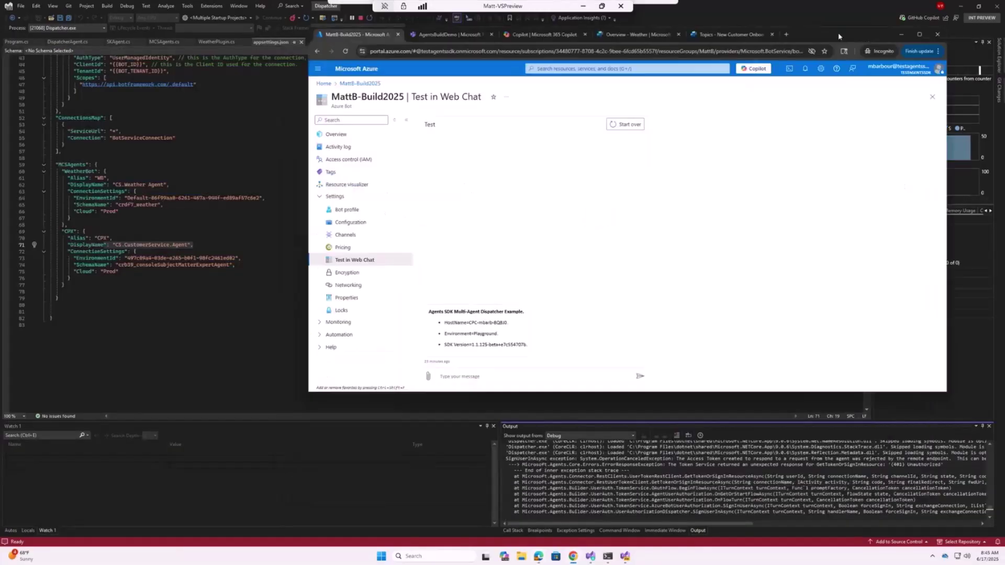
{"action": "left_click", "coordinate": [611, 345]}
{"action": "left_click", "coordinate": [598, 373]}
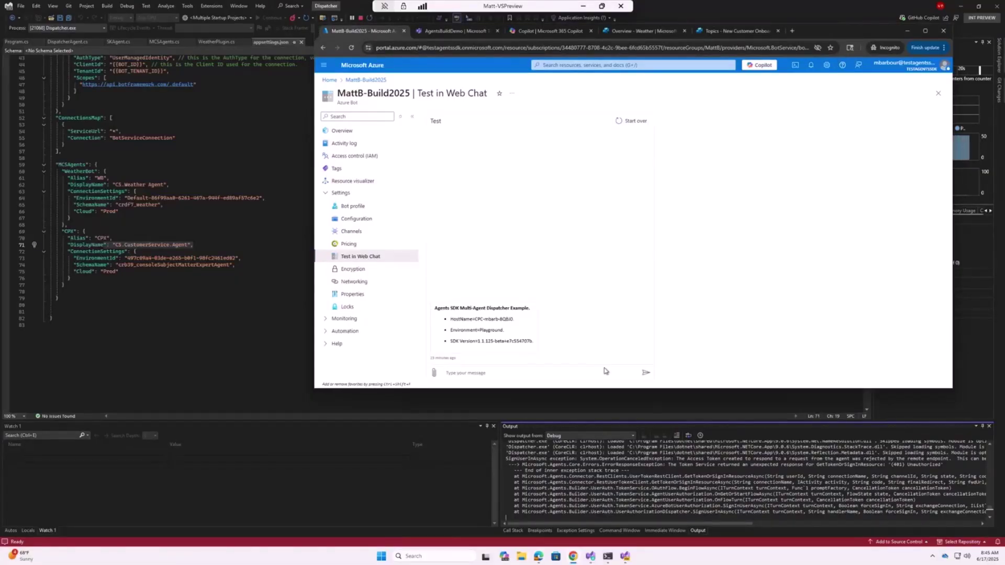
{"action": "left_click_drag", "start_coordinate": [503, 330], "coordinate": [437, 308]}
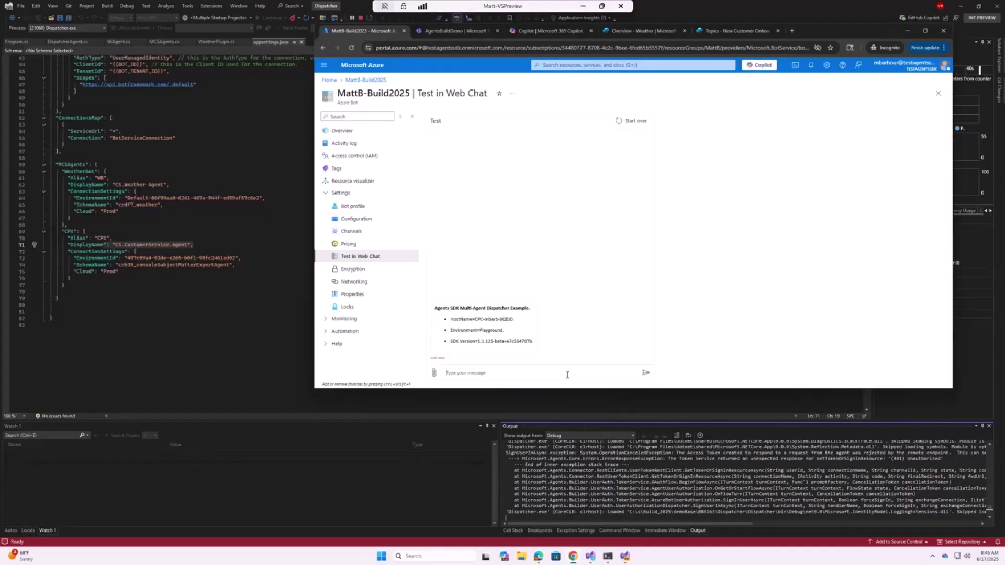
{"action": "type", "text": "What can dou"}
{"action": "type", "text": " do"}
{"action": "key", "text": "Return"}
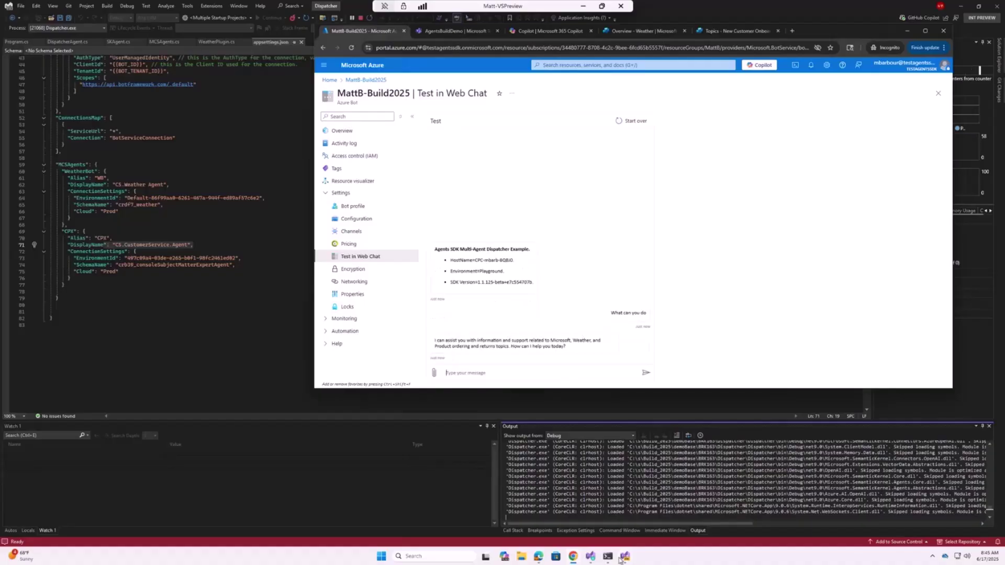
- Move the Dispatcher console log to the top-left, then return to Web Chat
{"action": "mouse_move", "coordinate": [608, 556]}
{"action": "left_click", "coordinate": [649, 521]}
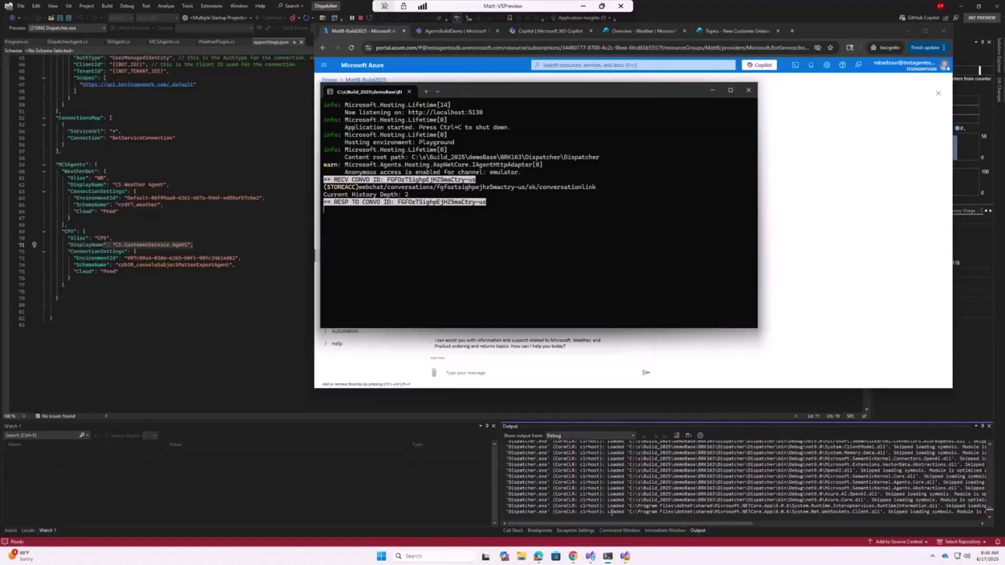
{"action": "left_click_drag", "start_coordinate": [663, 95], "coordinate": [359, 55]}
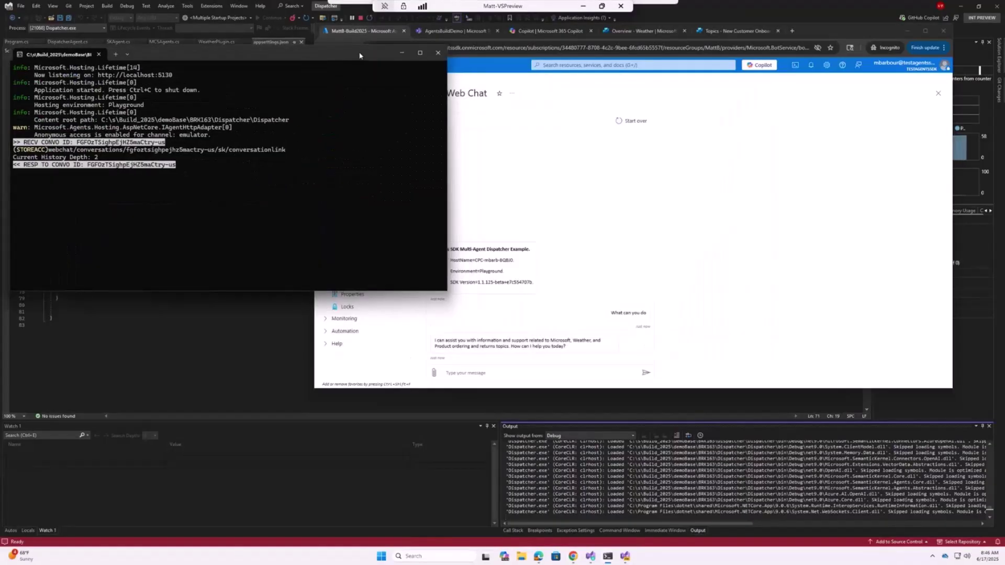
{"action": "left_click", "coordinate": [550, 377]}
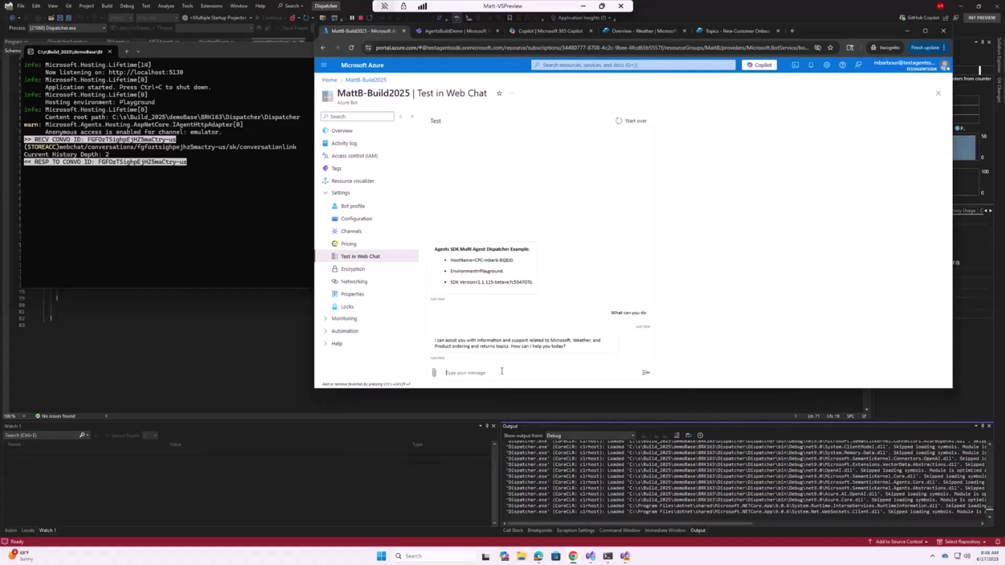
{"action": "type", "text": "wat is the weather in Seattle"}
- Send 'What is the weather in Seattle' and choose 'Get Forecast For Today'
{"action": "key", "text": "Return"}
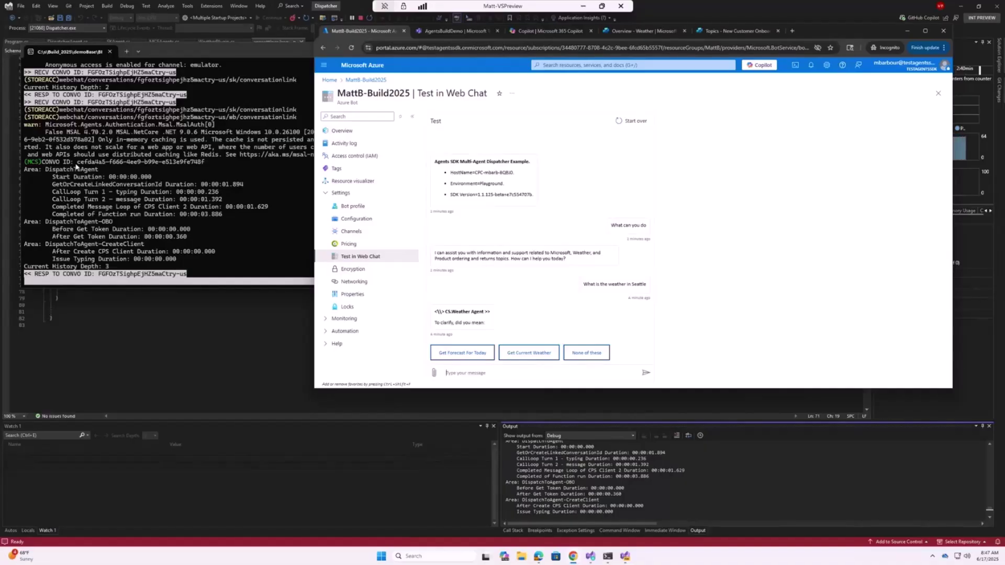
{"action": "left_click", "coordinate": [462, 353]}
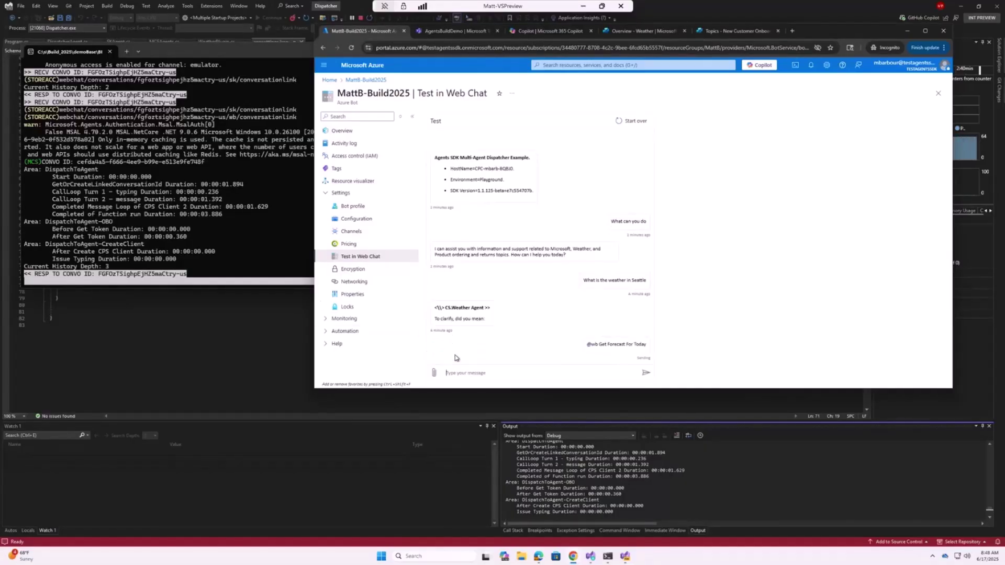